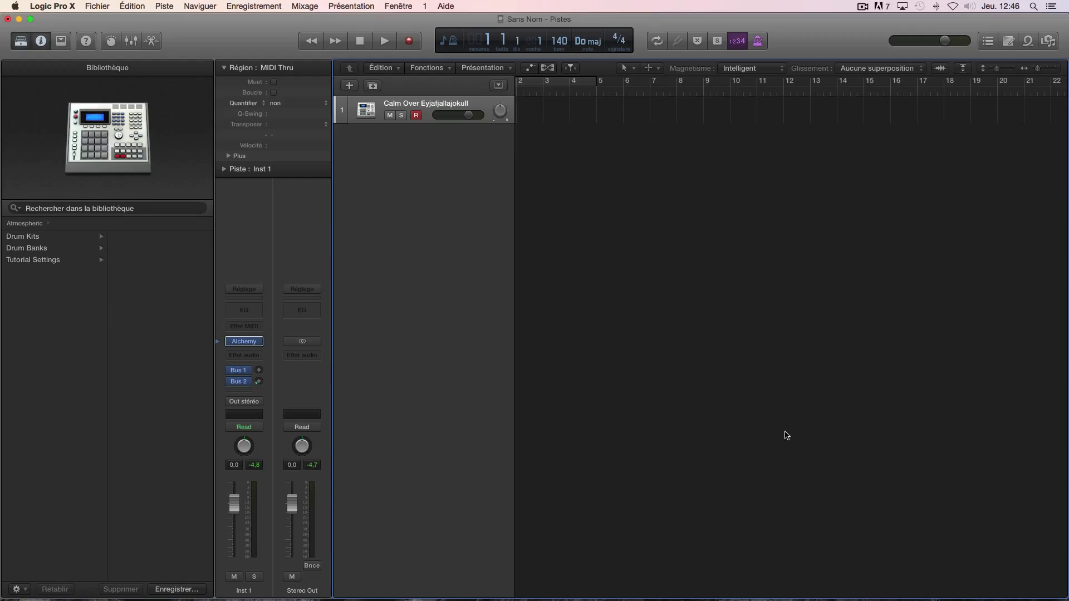
Switch to Finder and restore the minimized Macintosh HD and DRJ Mac windows, bringing Macintosh HD to the front
{"action": "left_click", "coordinate": [863, 583]}
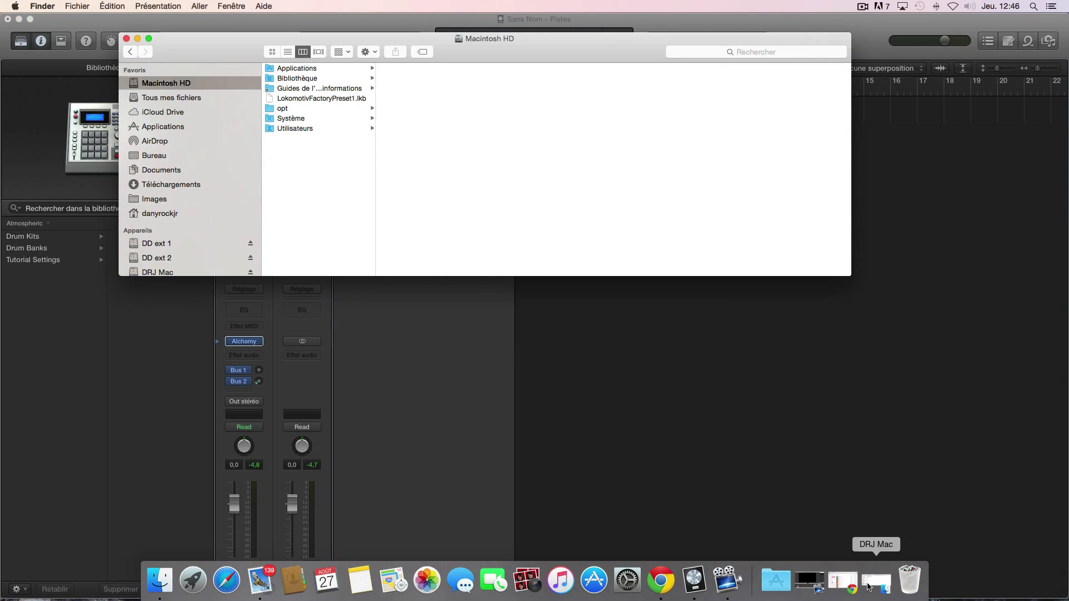
{"action": "left_click", "coordinate": [882, 588]}
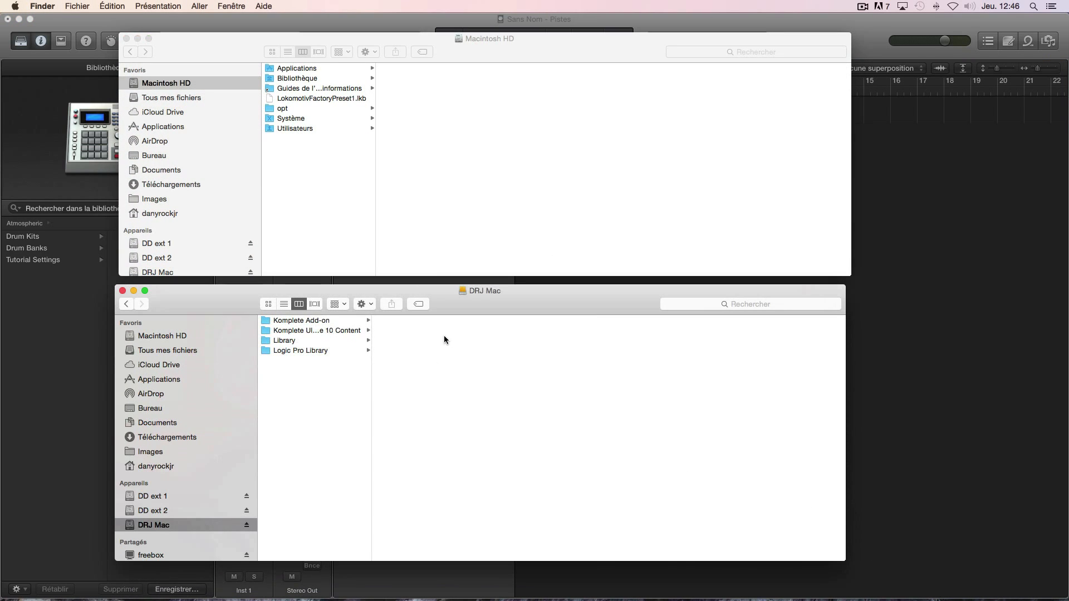
{"action": "left_click", "coordinate": [165, 85]}
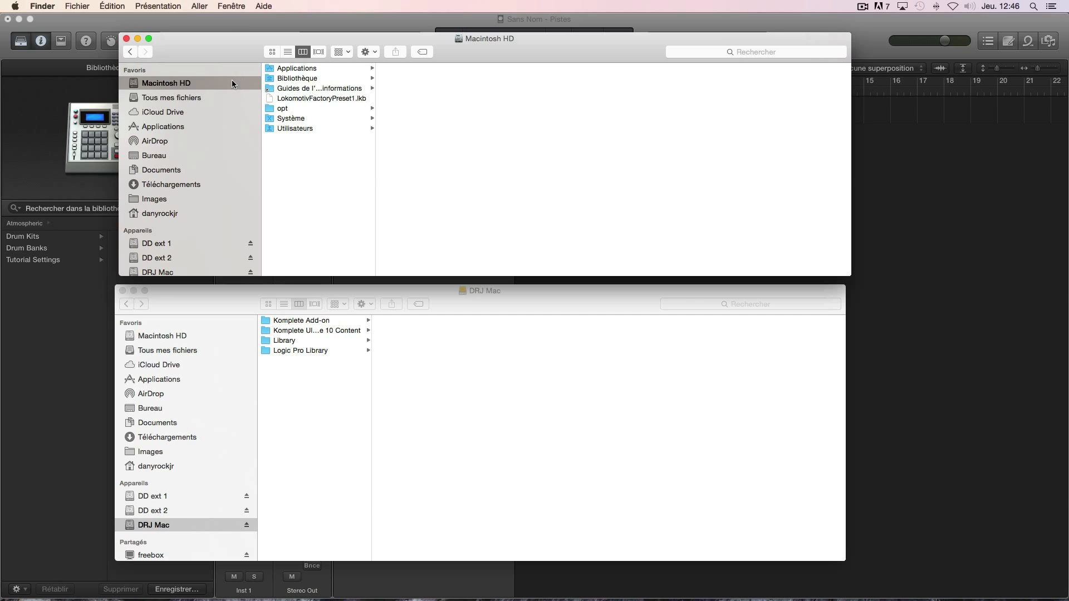
Browse Macintosh HD to Bibliothèque > Audio > Apple Loops and show the contents of the Apple alias
{"action": "left_click", "coordinate": [292, 80]}
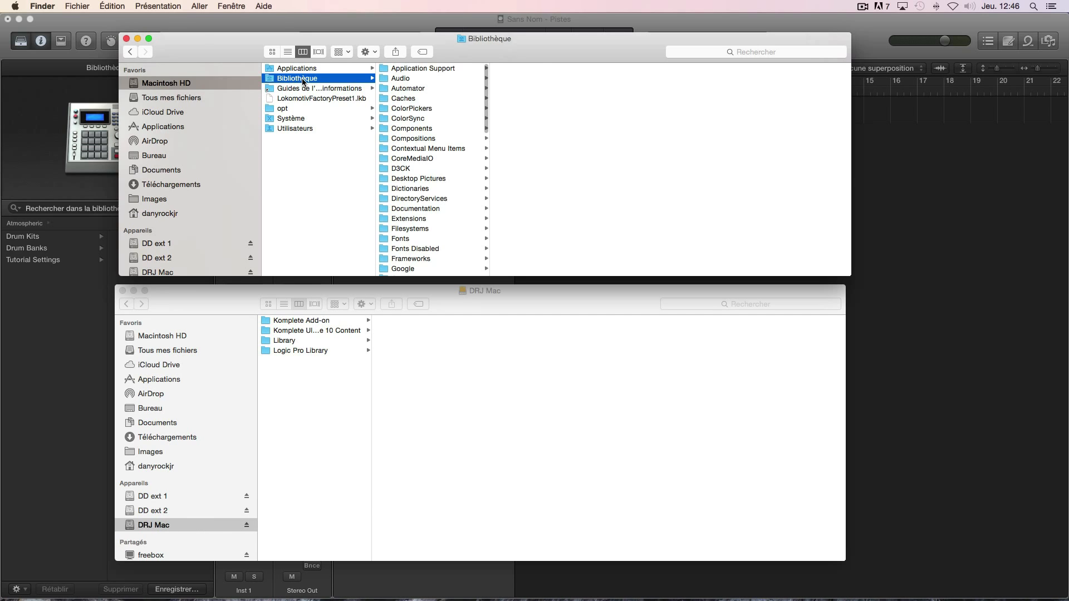
{"action": "left_click", "coordinate": [404, 78]}
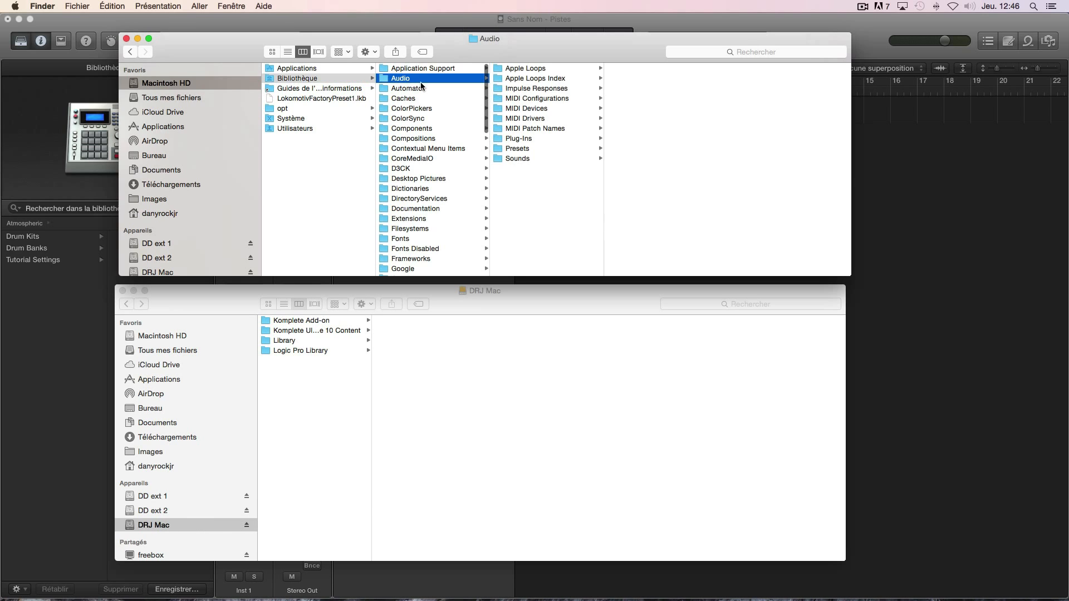
{"action": "left_click", "coordinate": [531, 70]}
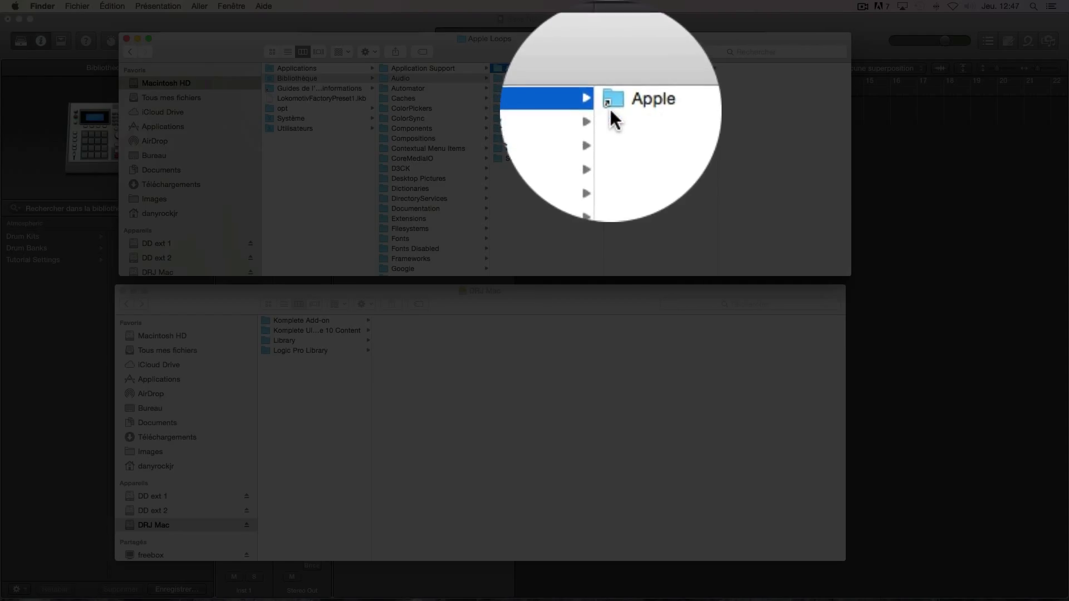
{"action": "left_click", "coordinate": [625, 69]}
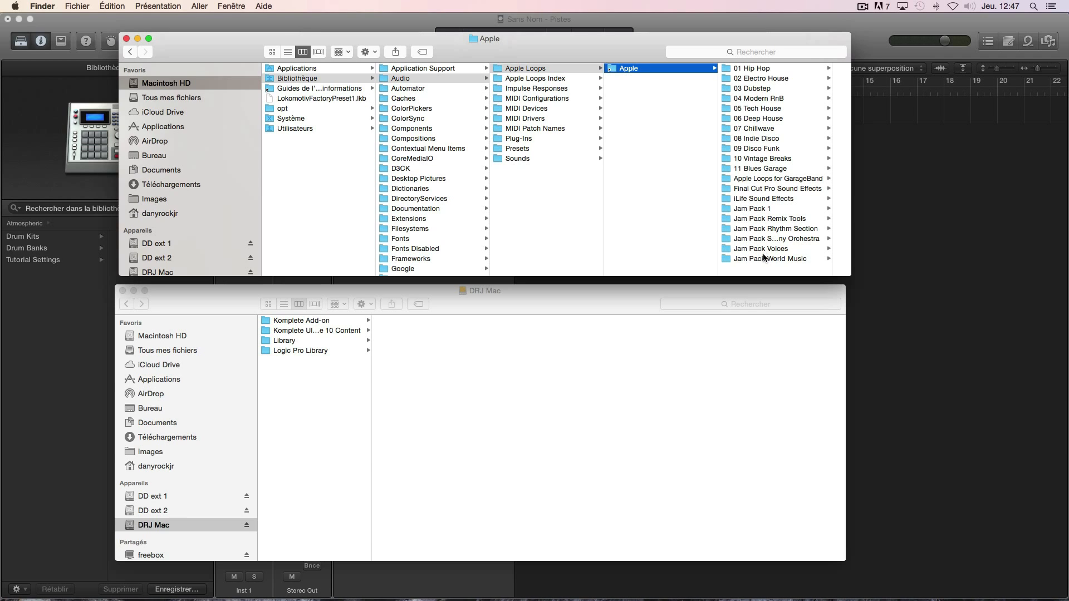
Check the file information of the Apple alias on Macintosh HD, including its original's path, and close the info window
{"action": "right_click", "coordinate": [643, 71]}
{"action": "left_click", "coordinate": [659, 117]}
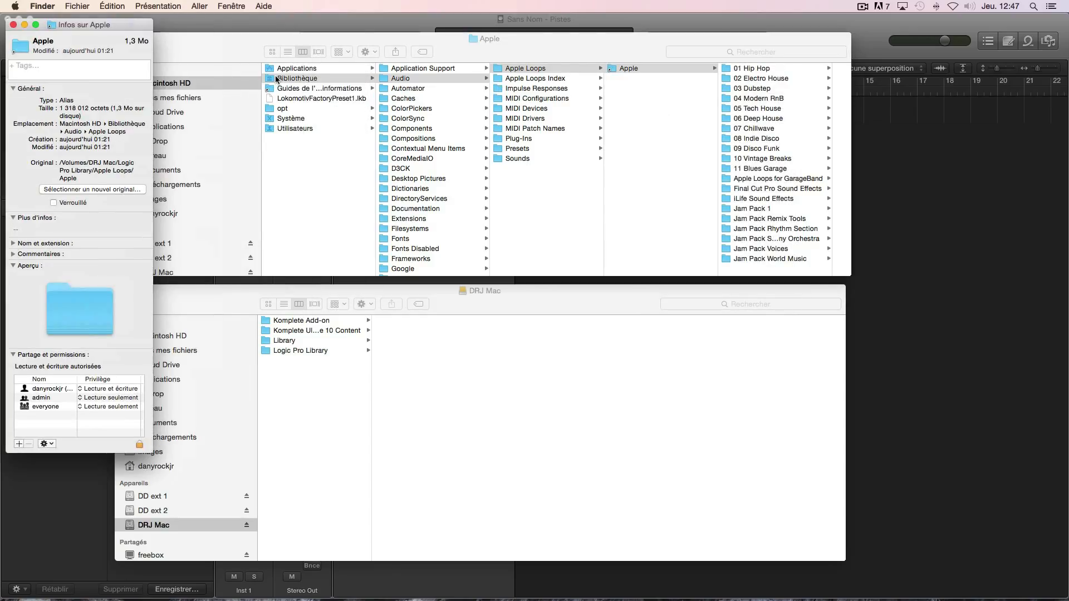
{"action": "left_click", "coordinate": [13, 24]}
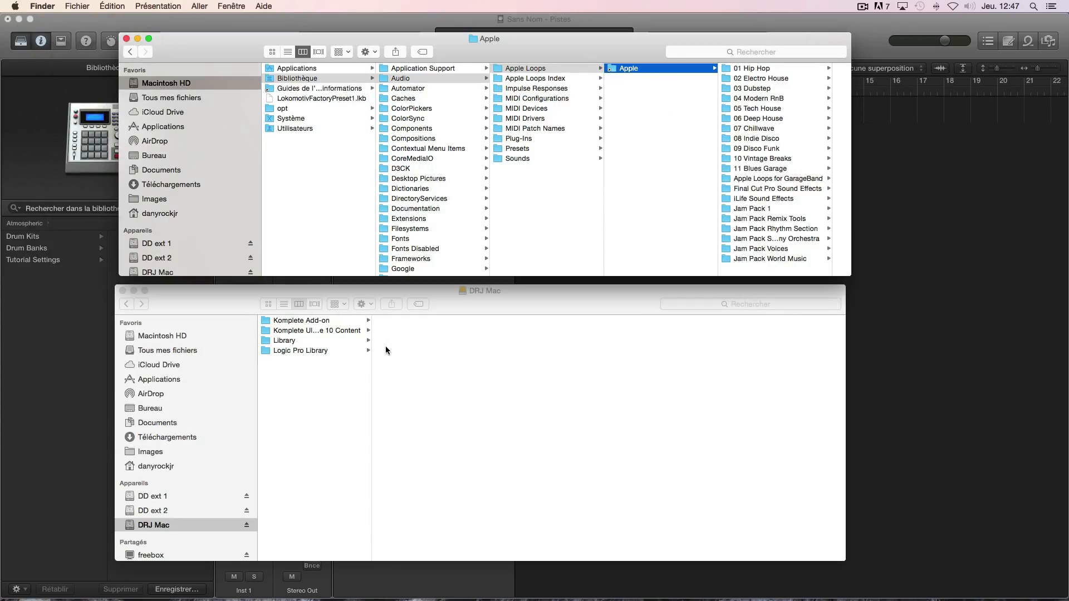
Browse the DRJ Mac drive to Logic Pro Library > Apple Loops and show the contents of the Apple folder
{"action": "left_click", "coordinate": [191, 302]}
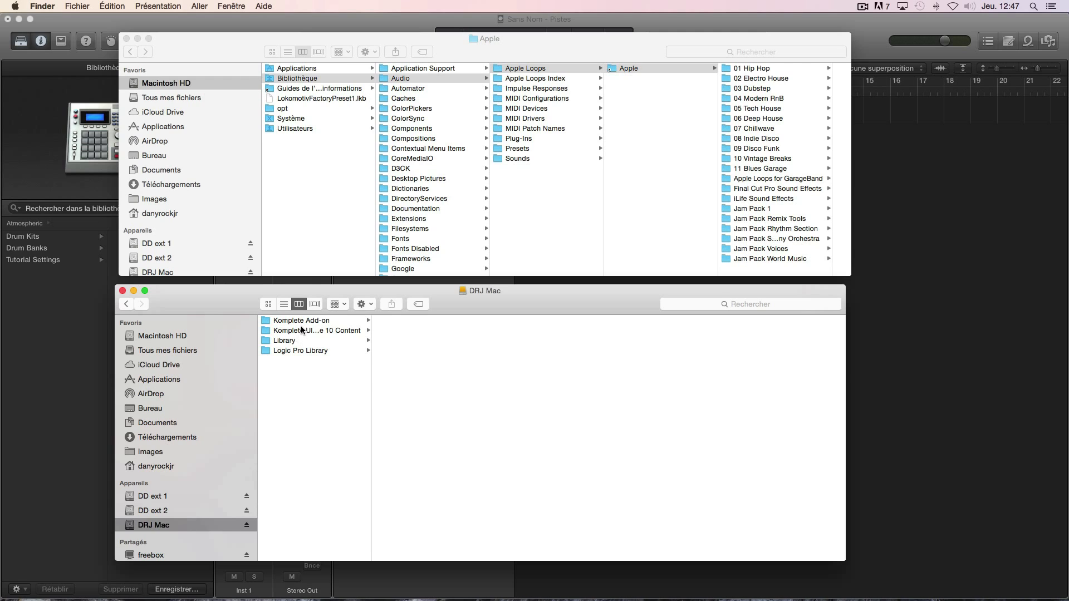
{"action": "left_click", "coordinate": [282, 352]}
{"action": "left_click", "coordinate": [399, 321]}
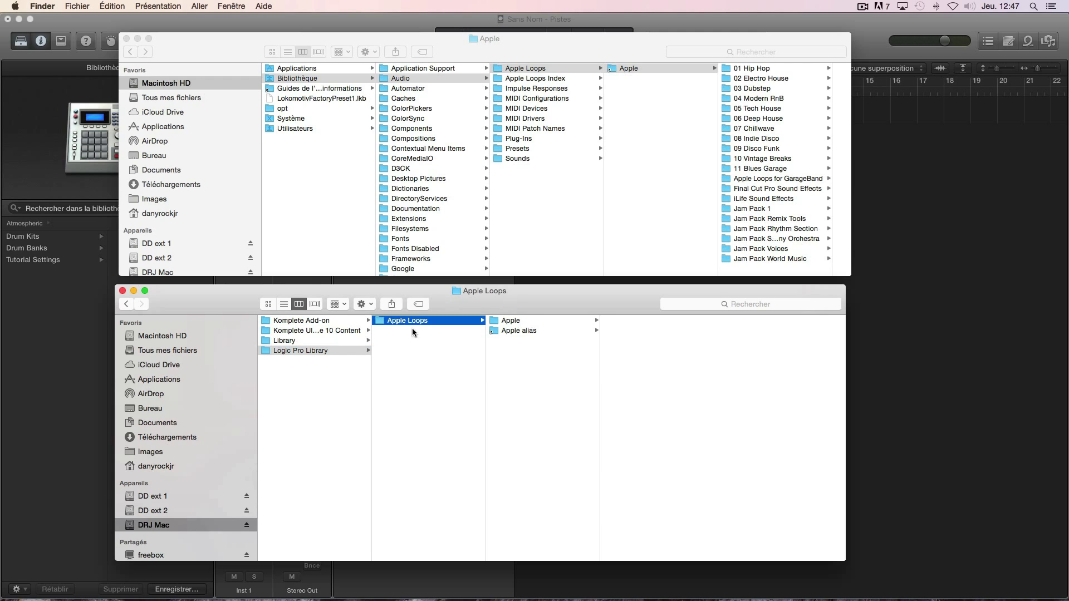
{"action": "left_click", "coordinate": [516, 324]}
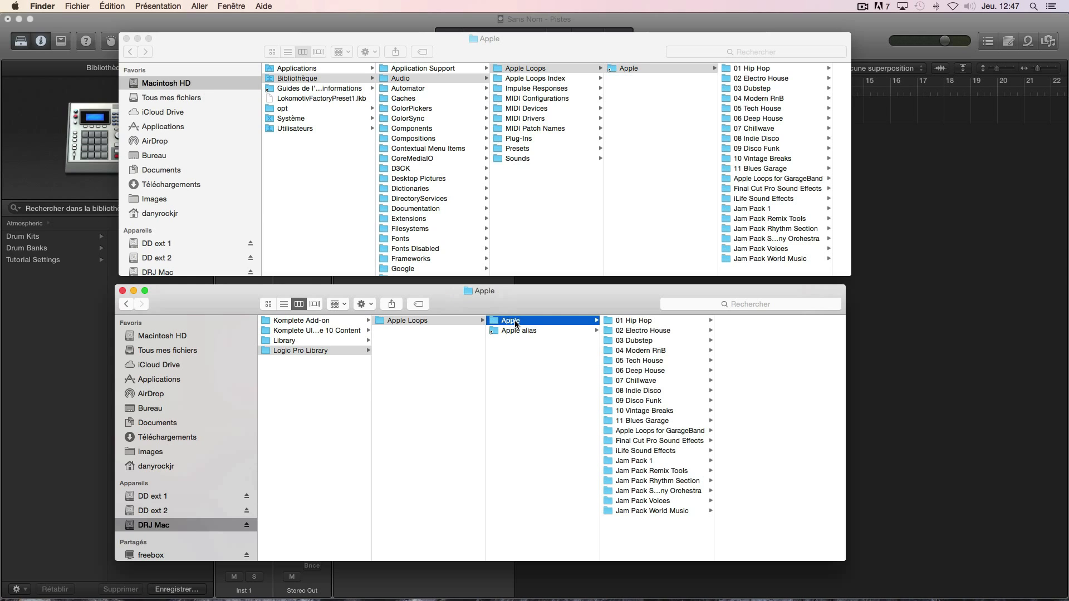
Check the file information of the Apple folder and of the Apple alias on DRJ Mac, closing each info window
{"action": "right_click", "coordinate": [513, 322]}
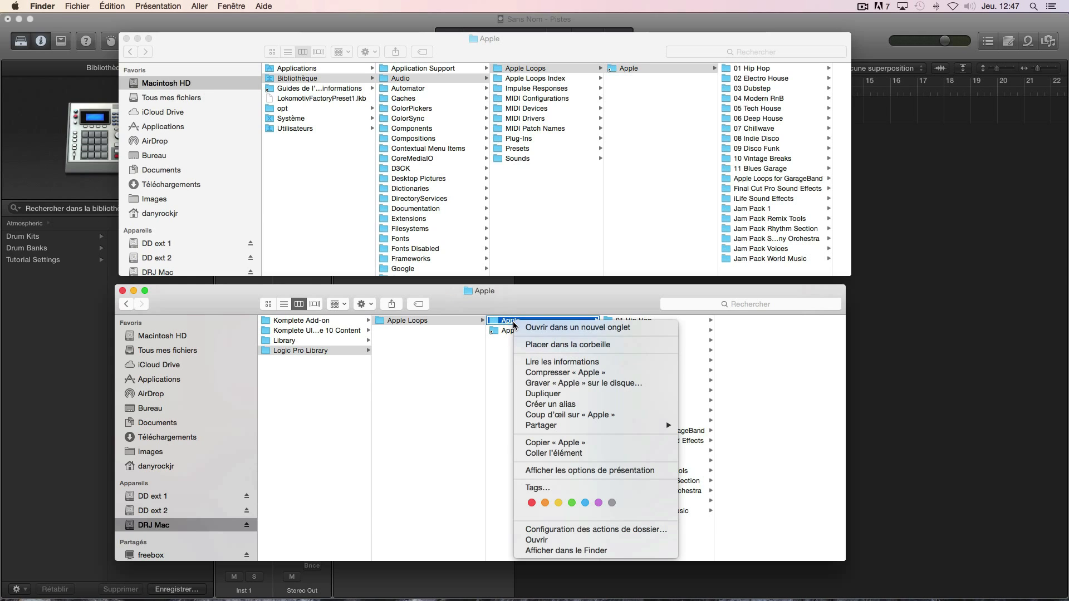
{"action": "left_click", "coordinate": [489, 348]}
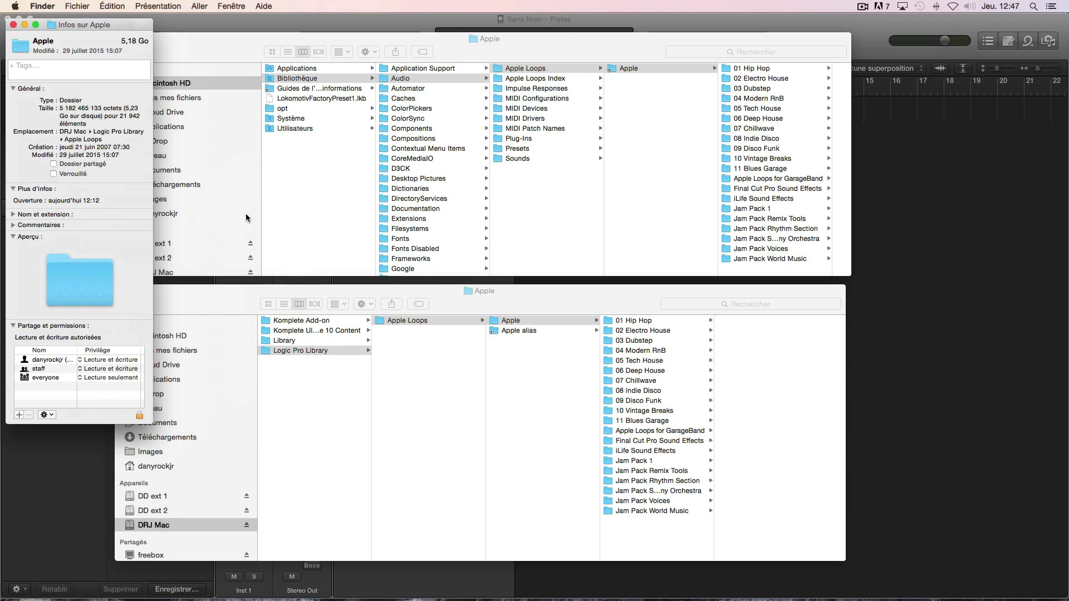
{"action": "left_click", "coordinate": [26, 25]}
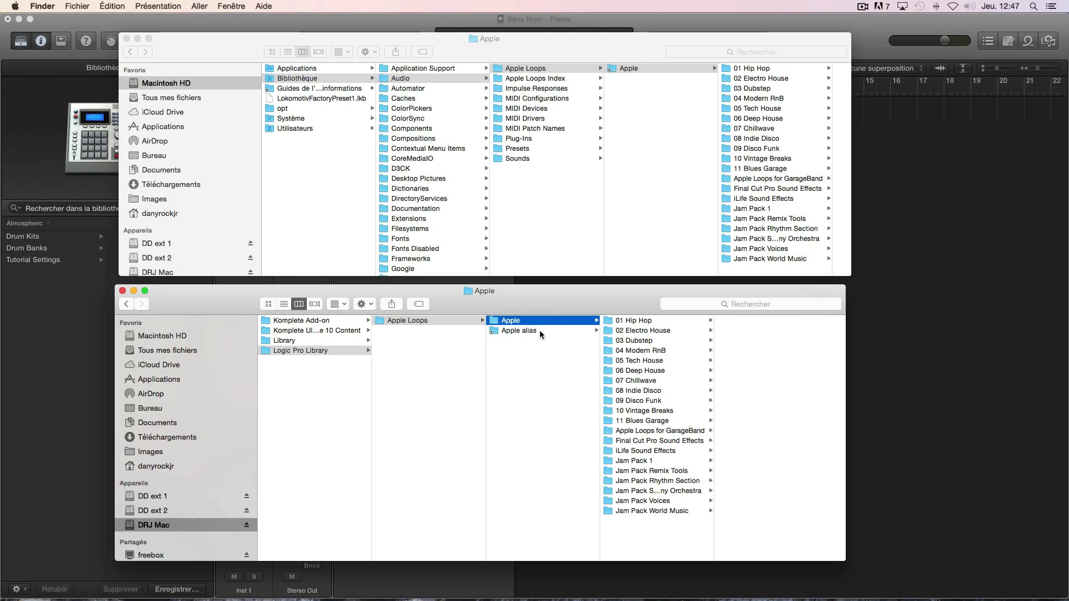
{"action": "right_click", "coordinate": [540, 330]}
{"action": "left_click", "coordinate": [510, 349]}
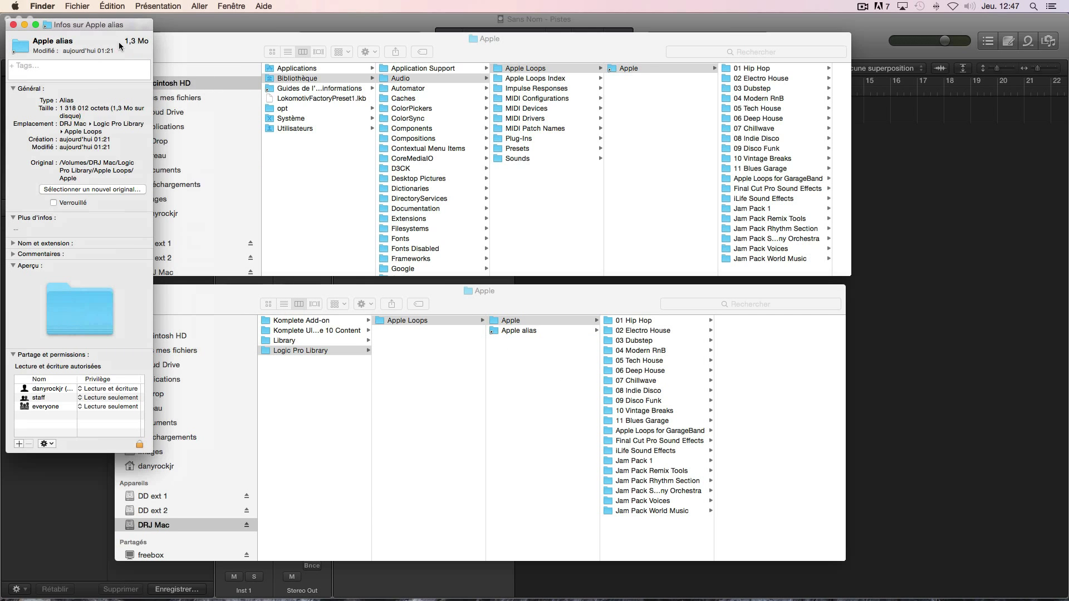
{"action": "left_click", "coordinate": [16, 25]}
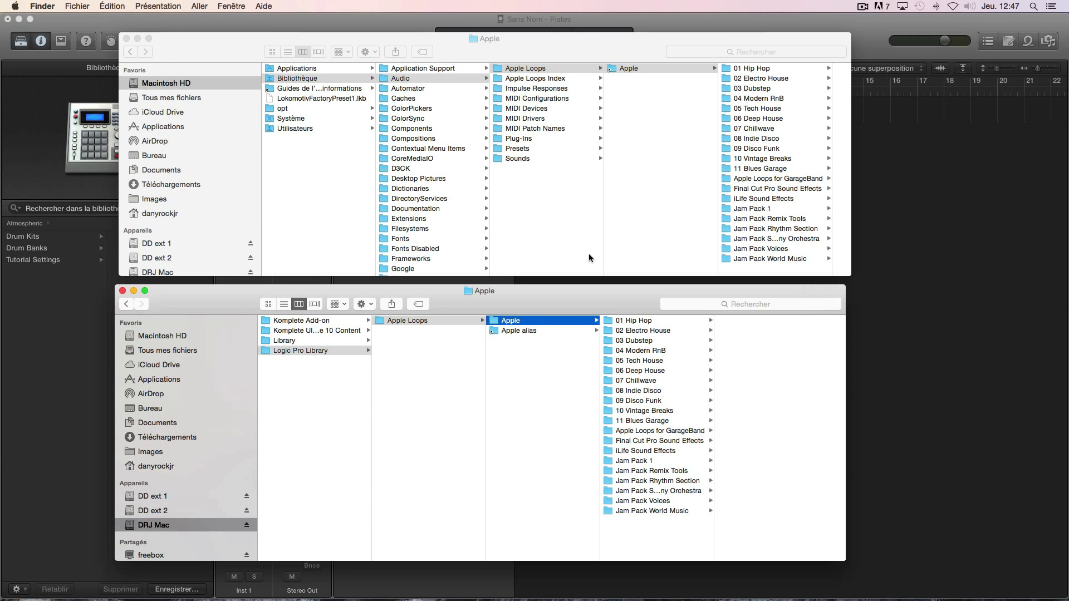
Return the two Finder windows to the top level of Macintosh HD and DRJ Mac
{"action": "left_click", "coordinate": [530, 372]}
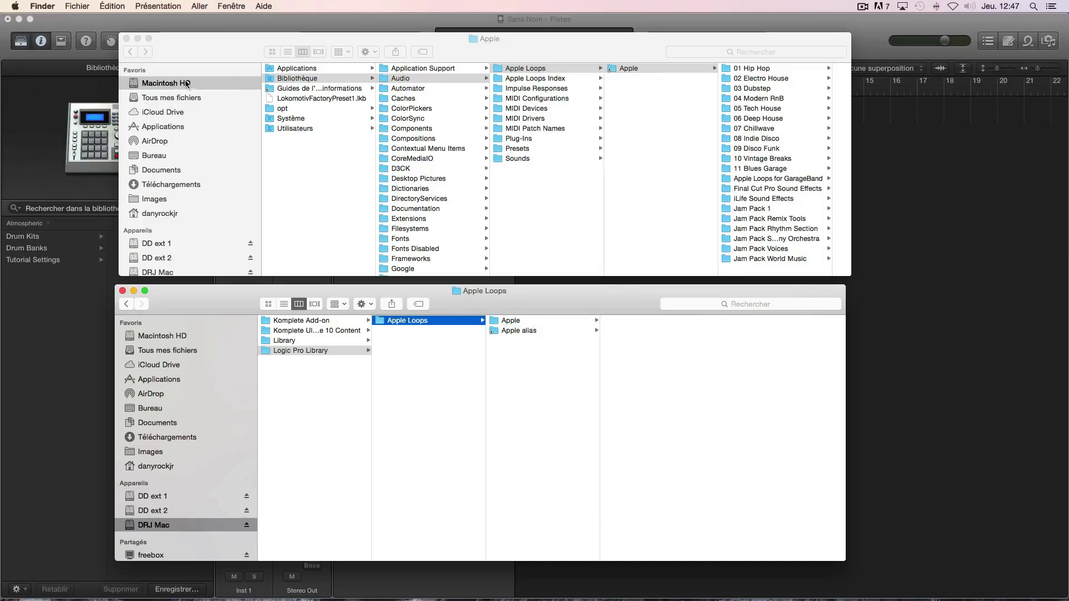
{"action": "left_click", "coordinate": [166, 84]}
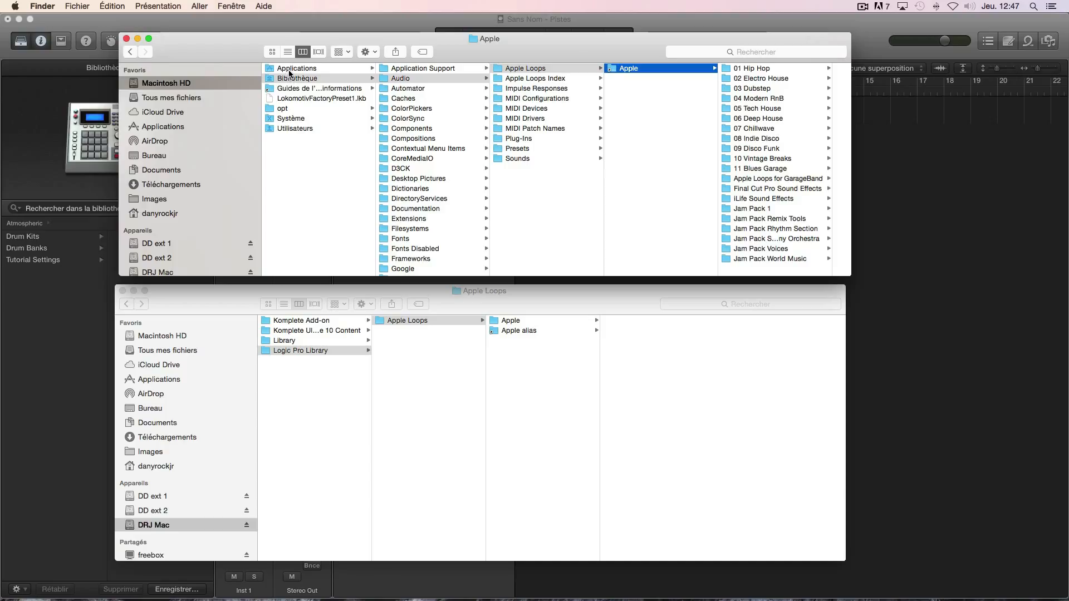
{"action": "left_click", "coordinate": [185, 97]}
{"action": "left_click", "coordinate": [182, 84]}
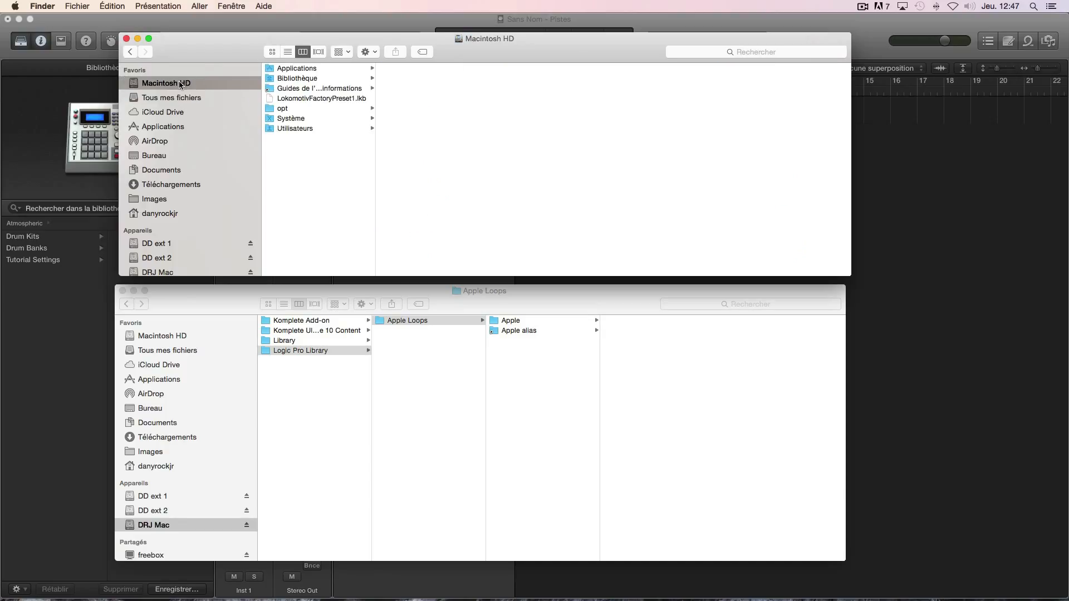
{"action": "left_click", "coordinate": [152, 521]}
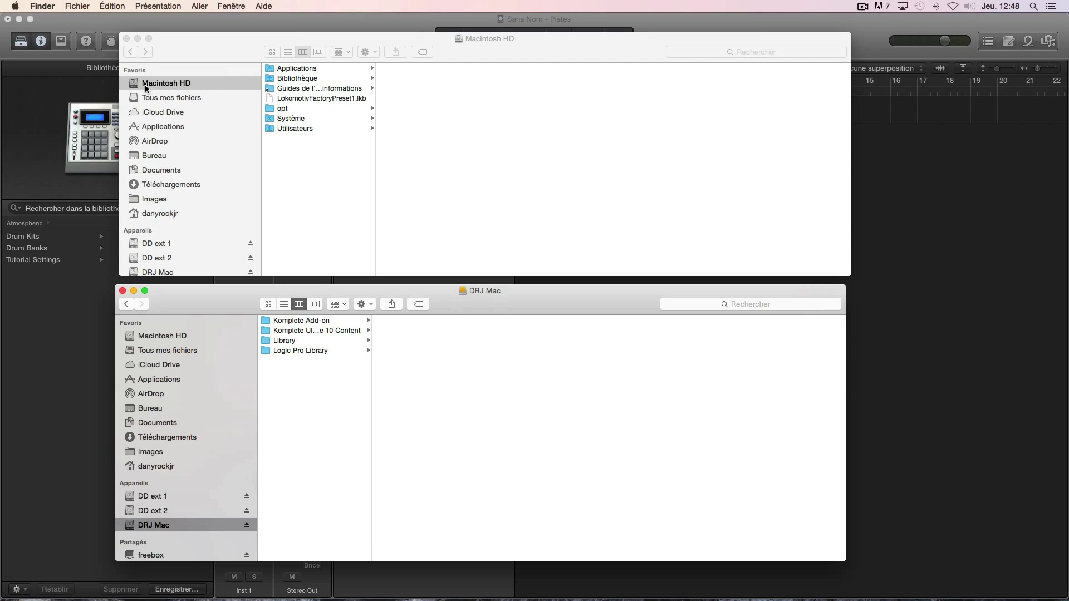
On Macintosh HD, open the Logic folder inside Bibliothèque > Application Support
{"action": "left_click", "coordinate": [283, 70]}
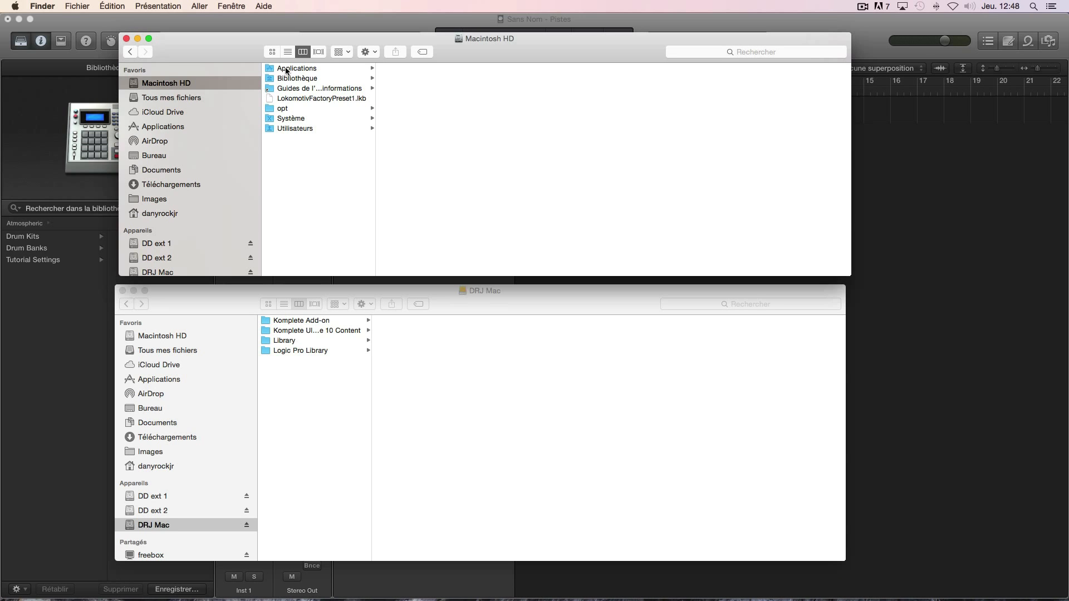
{"action": "left_click", "coordinate": [283, 69]}
{"action": "left_click", "coordinate": [283, 79]}
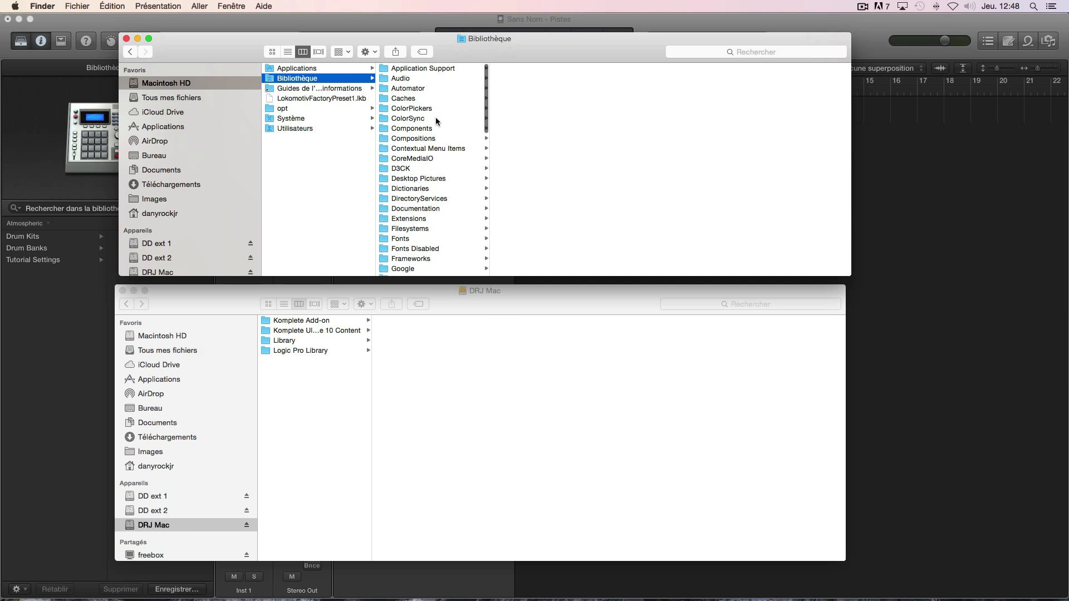
{"action": "scroll", "coordinate": [418, 220], "scroll_direction": "down", "scroll_amount": 2}
{"action": "scroll", "coordinate": [419, 212], "scroll_direction": "up", "scroll_amount": 2}
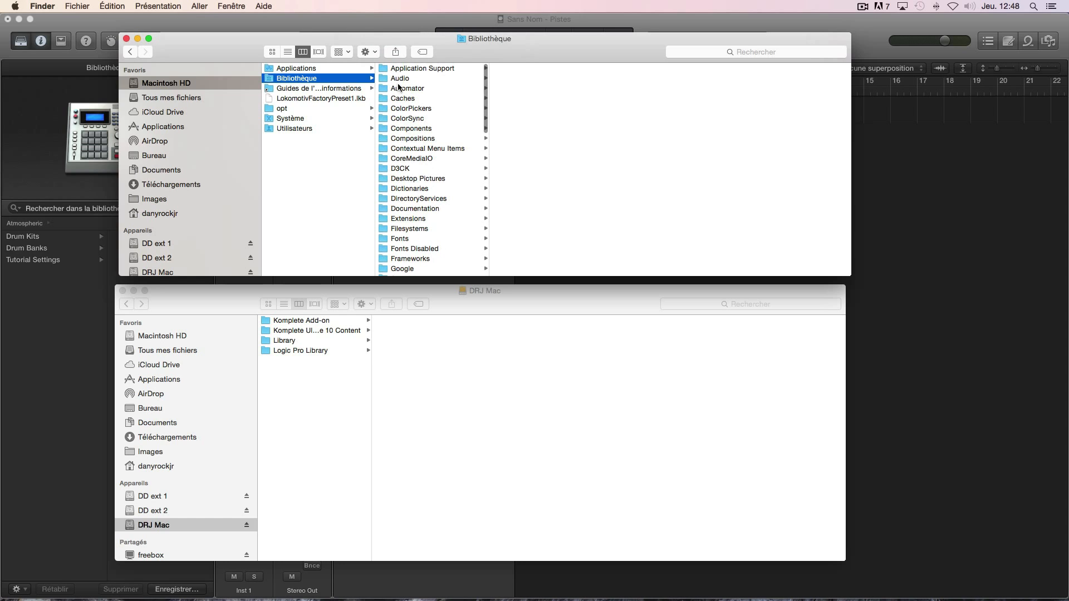
{"action": "left_click", "coordinate": [415, 69]}
{"action": "scroll", "coordinate": [543, 146], "scroll_direction": "down", "scroll_amount": 8}
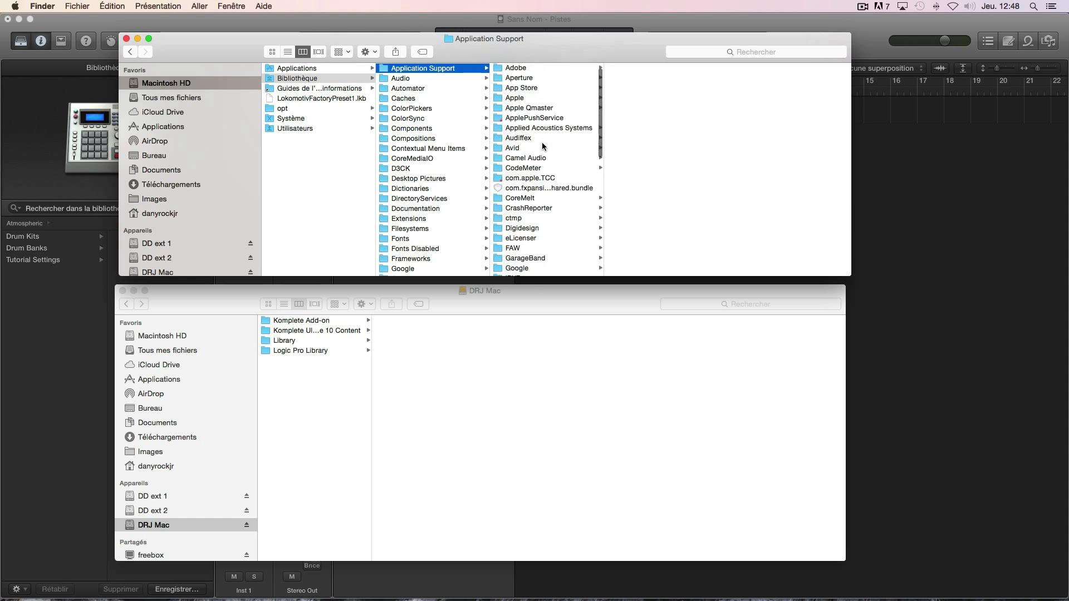
{"action": "scroll", "coordinate": [542, 143], "scroll_direction": "down", "scroll_amount": 7}
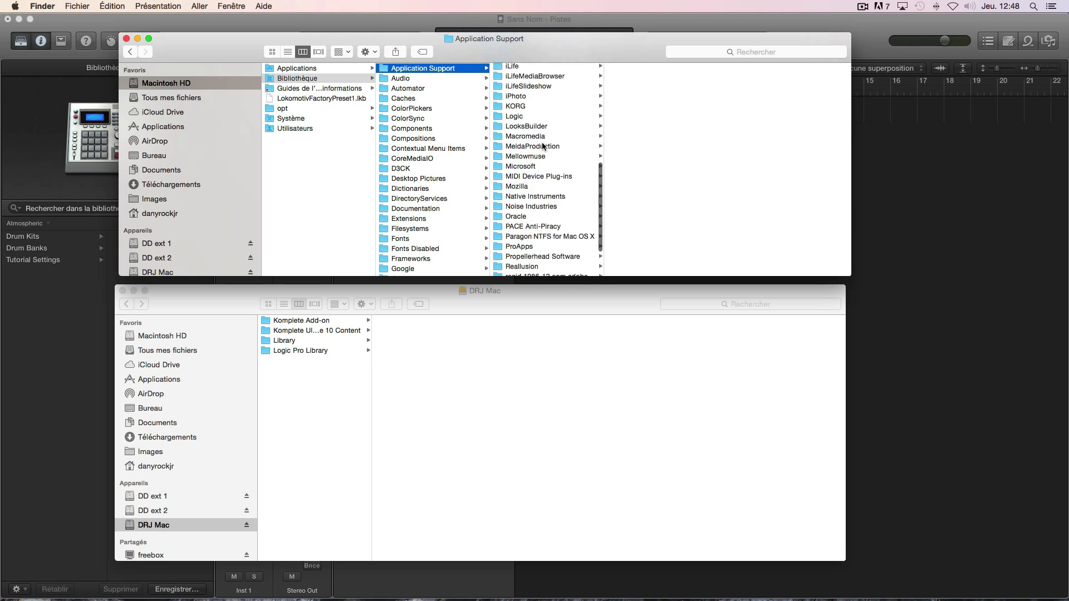
{"action": "scroll", "coordinate": [542, 147], "scroll_direction": "up", "scroll_amount": 2}
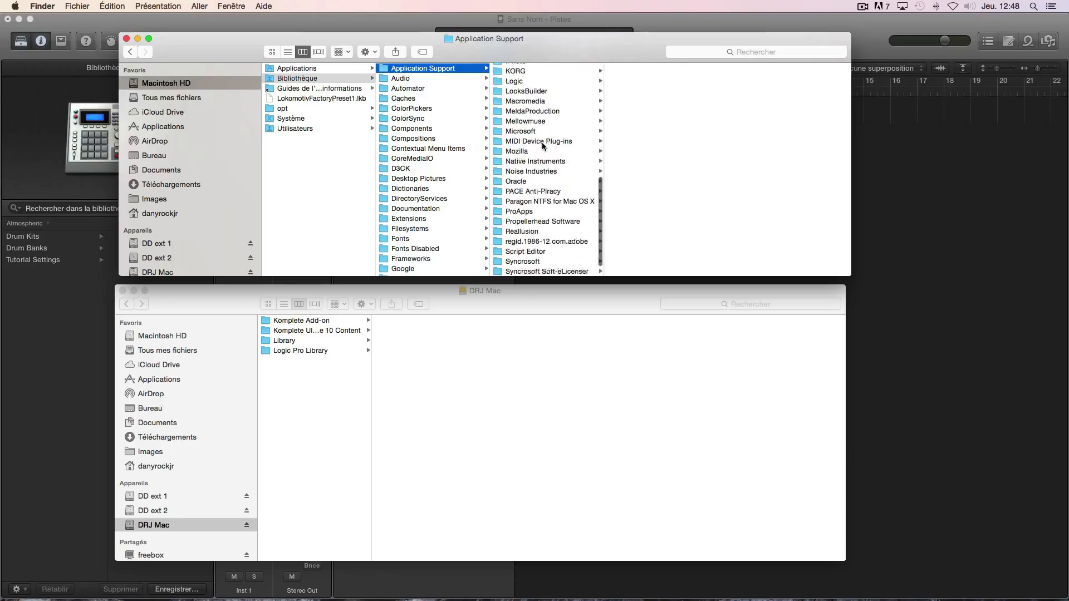
{"action": "left_click", "coordinate": [527, 93]}
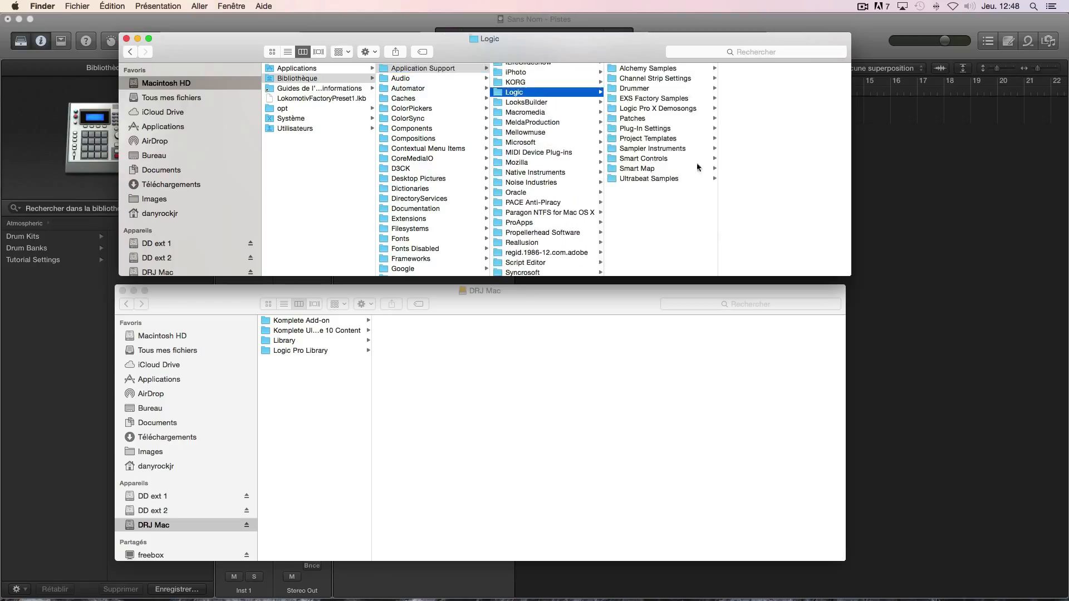
Check the sizes of the Alchemy Samples, EXS Factory Samples and Ultrabeat Samples folders in their file information, and close the info windows
{"action": "right_click", "coordinate": [638, 69]}
{"action": "left_click", "coordinate": [586, 100]}
{"action": "key", "text": "super+i"}
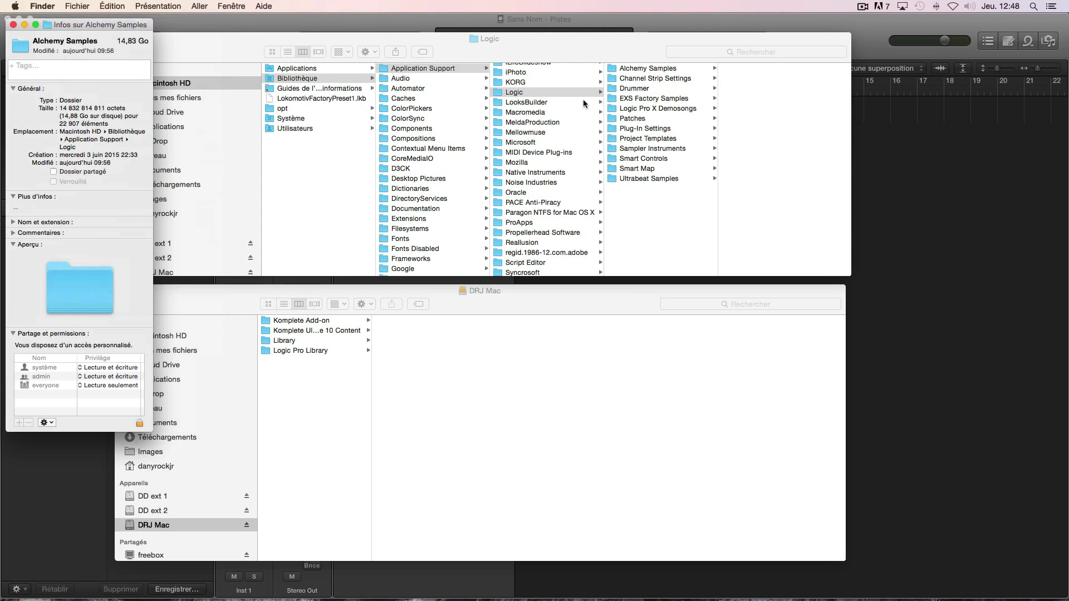
{"action": "right_click", "coordinate": [640, 98]}
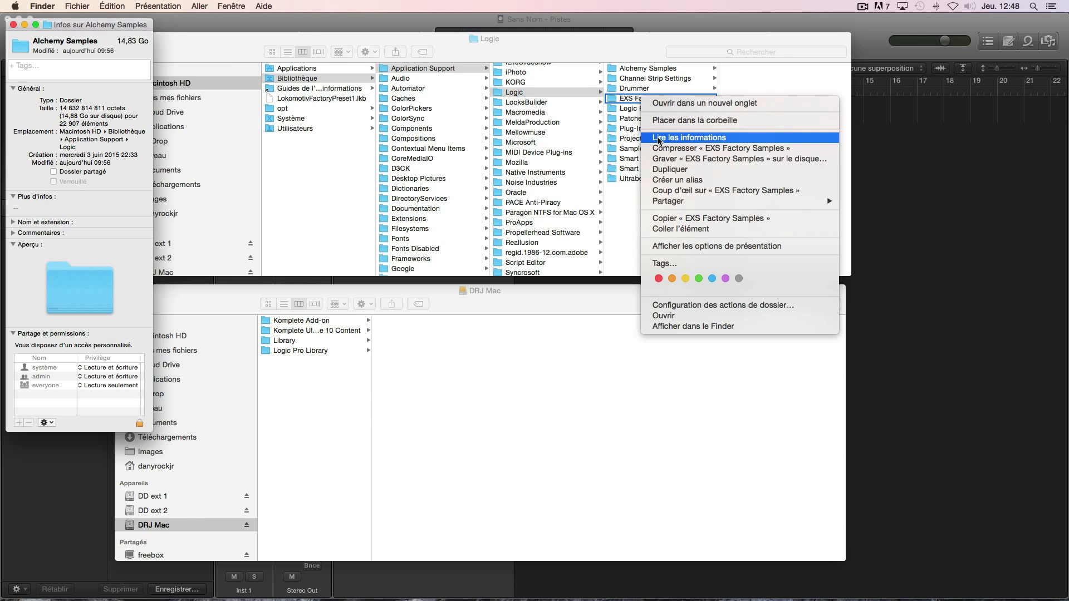
{"action": "left_click", "coordinate": [688, 137]}
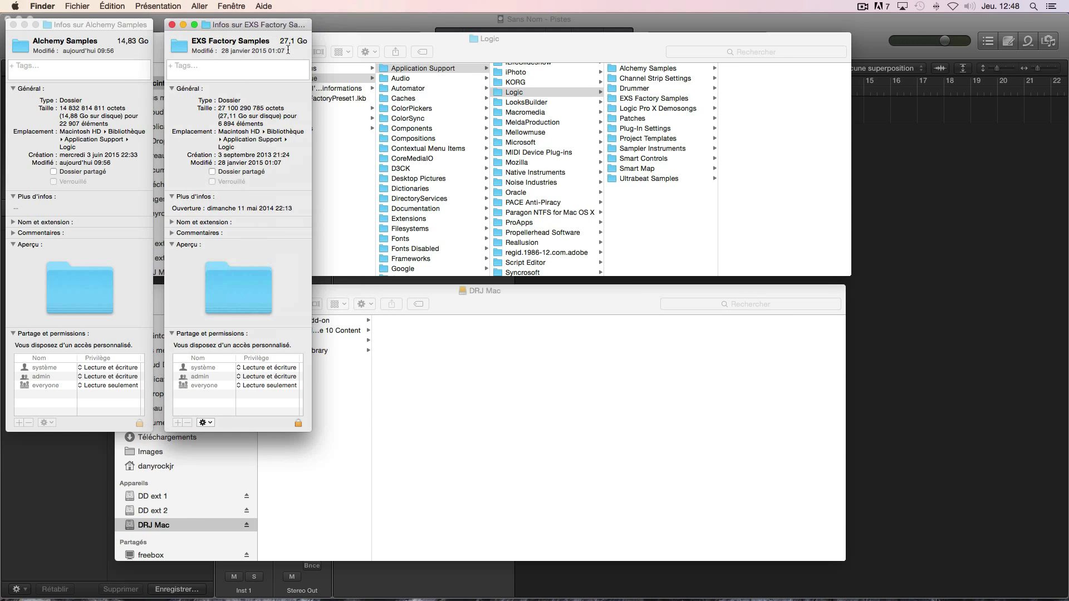
{"action": "right_click", "coordinate": [634, 179]}
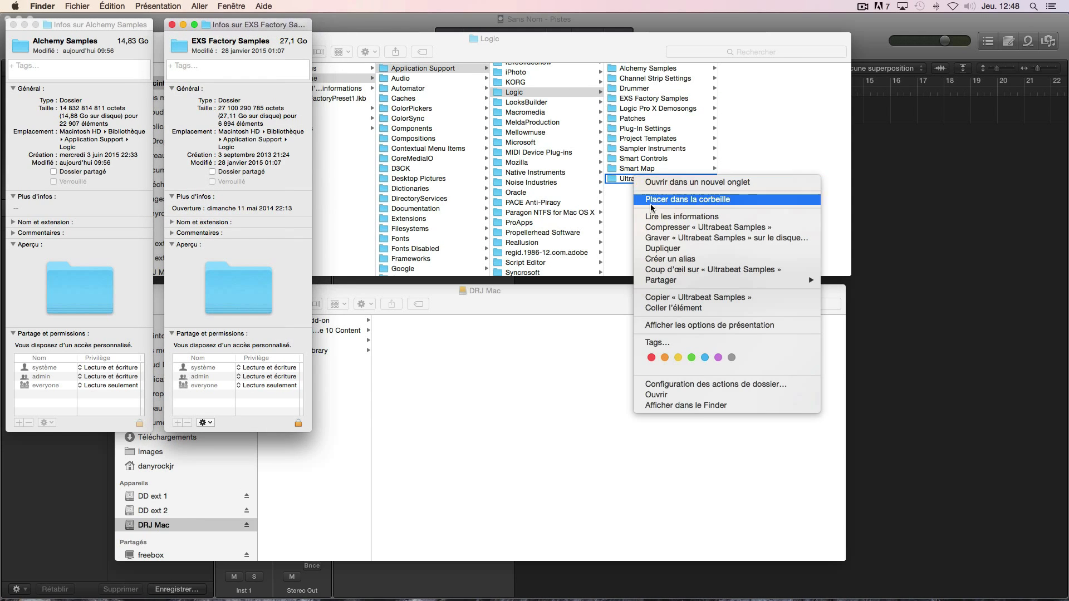
{"action": "left_click", "coordinate": [654, 217]}
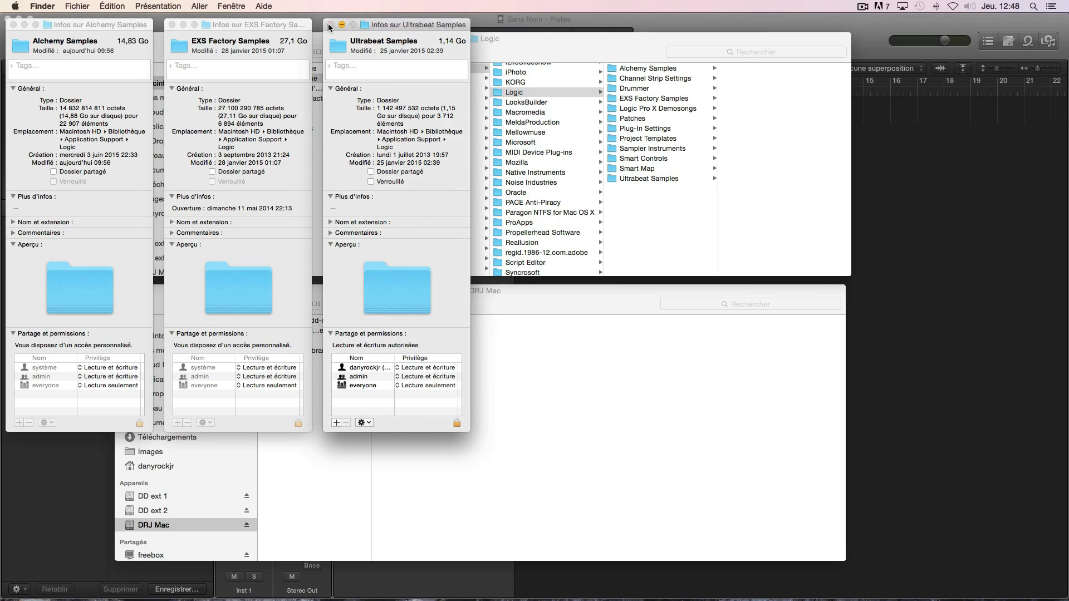
{"action": "left_click", "coordinate": [330, 25]}
{"action": "left_click", "coordinate": [171, 25]}
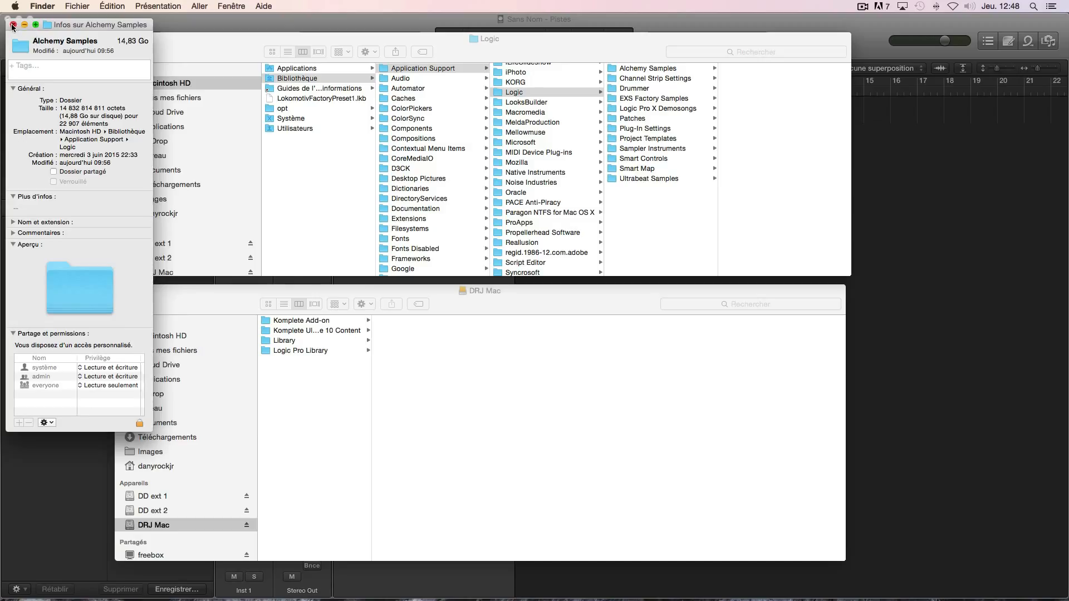
{"action": "left_click", "coordinate": [14, 24]}
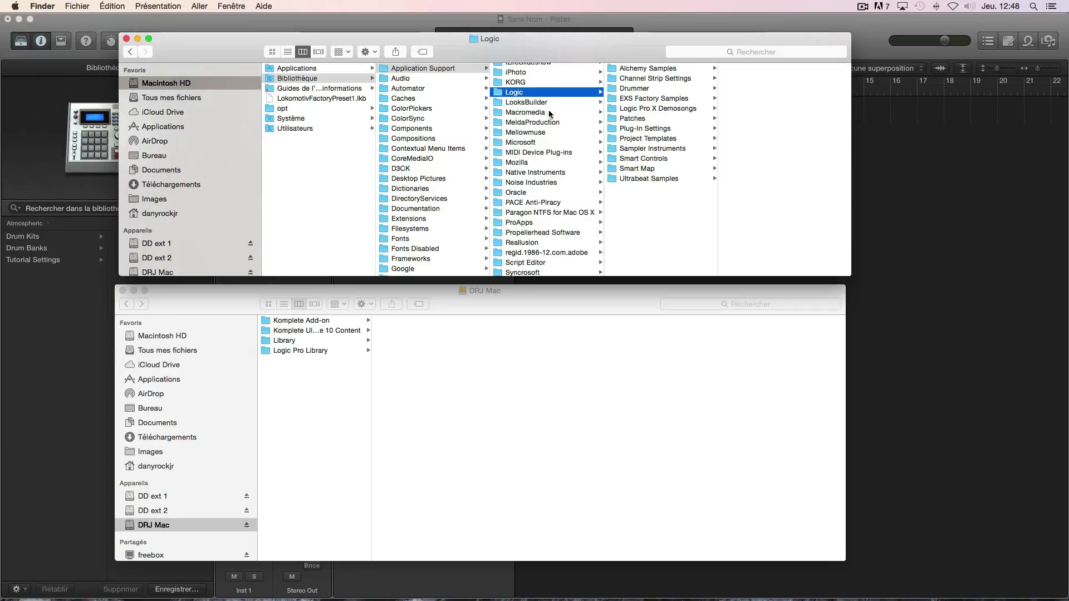
Highlight the EXS Factory Samples, Alchemy Samples and Ultrabeat Samples folders together inside the Logic folder, and clear the selection
{"action": "scroll", "coordinate": [549, 114], "scroll_direction": "up", "scroll_amount": 5}
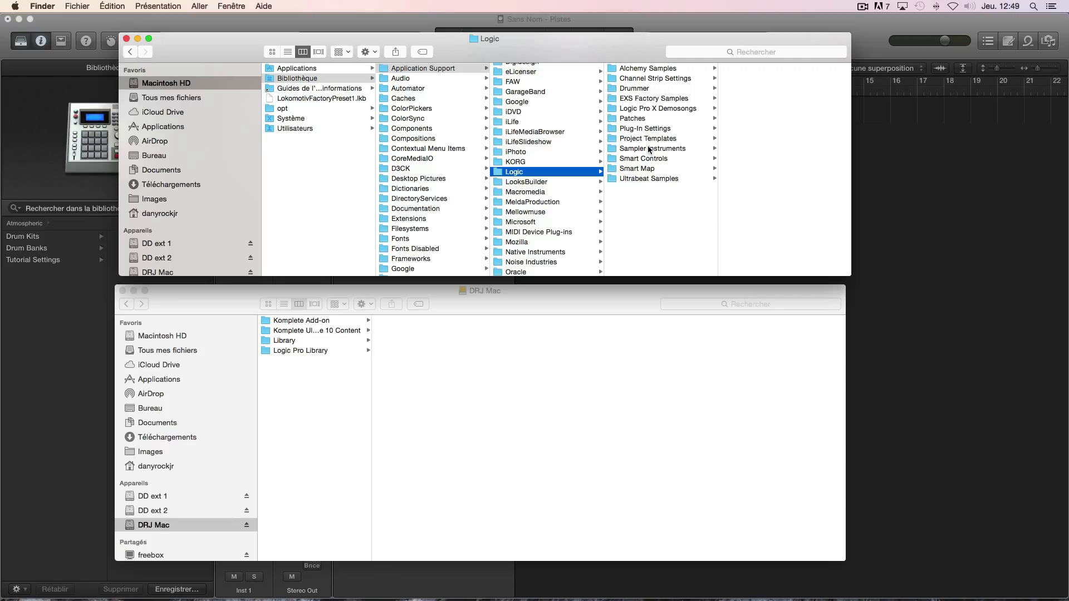
{"action": "left_click", "coordinate": [645, 100]}
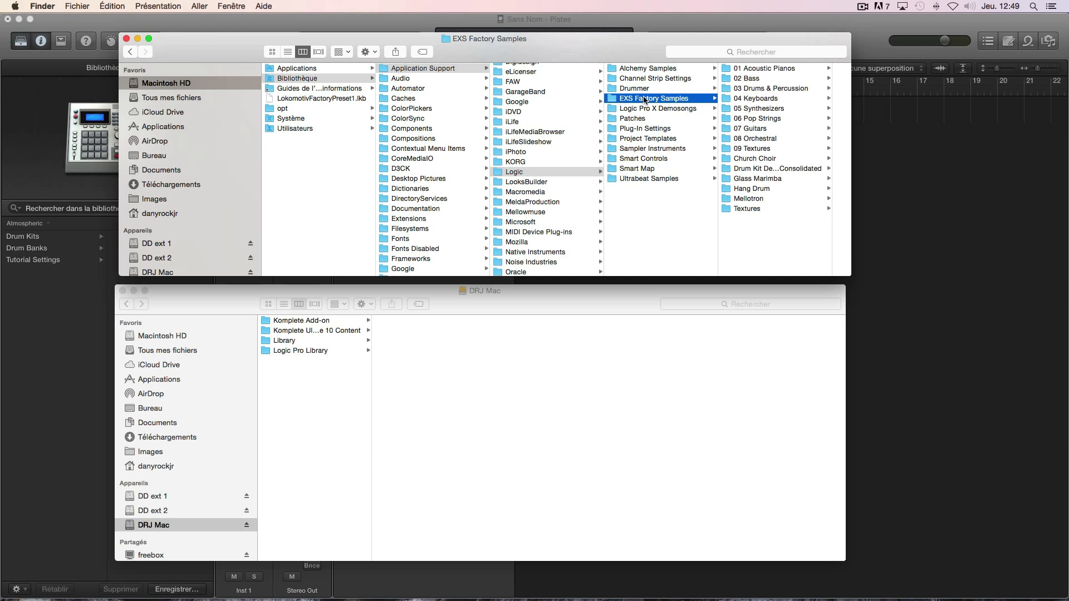
{"action": "left_click", "coordinate": [654, 69], "text": "super"}
{"action": "left_click", "coordinate": [652, 178], "text": "super"}
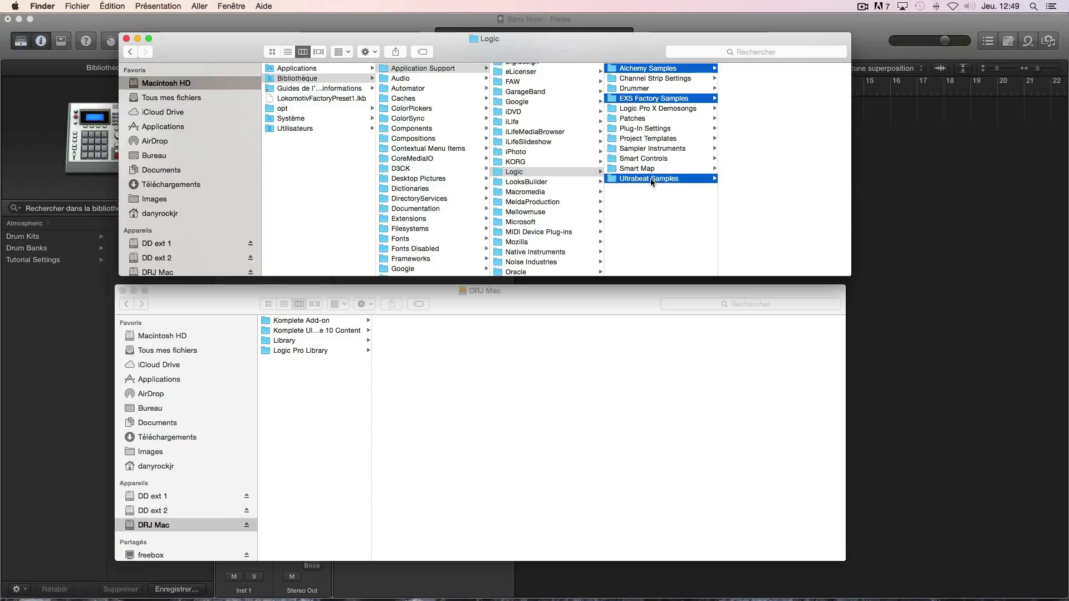
{"action": "left_click", "coordinate": [656, 217]}
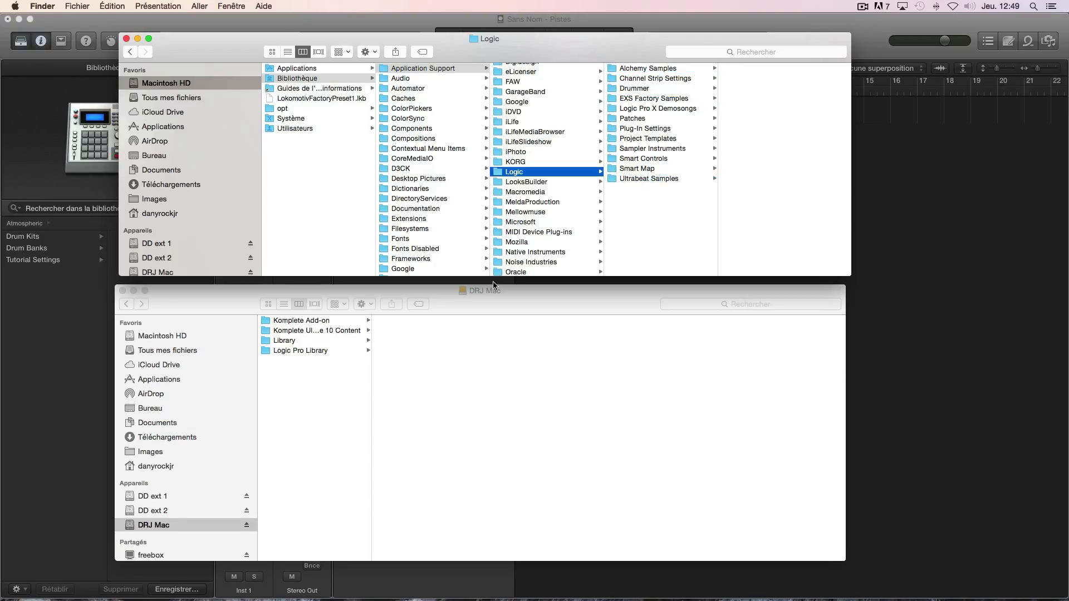
Copy the Alchemy Samples folder from the Logic folder on Macintosh HD into the Logic Pro Library folder on DRJ Mac
{"action": "left_click", "coordinate": [315, 350]}
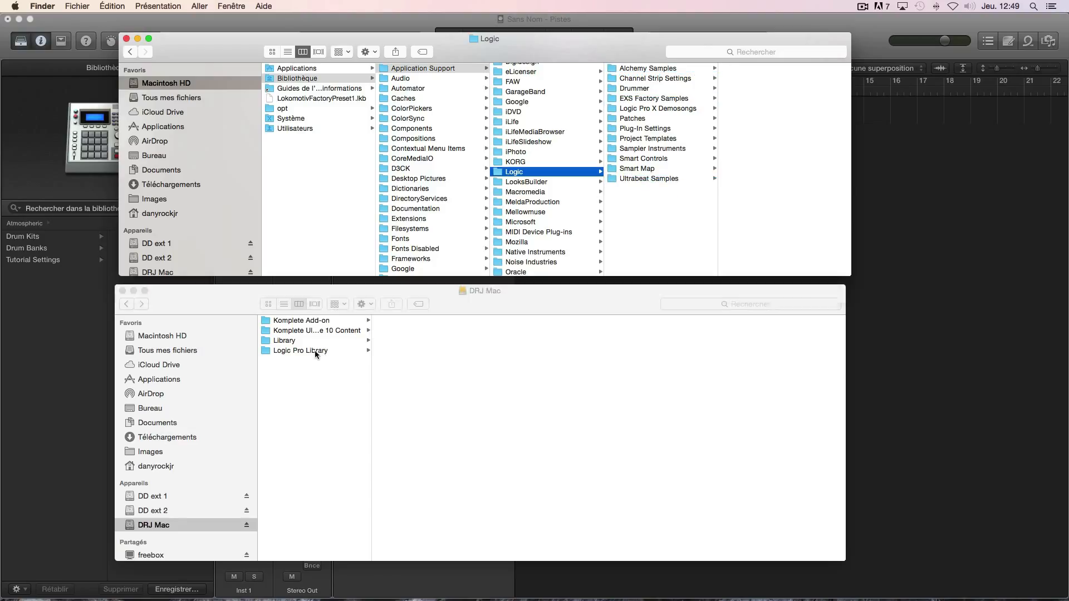
{"action": "left_click", "coordinate": [315, 351]}
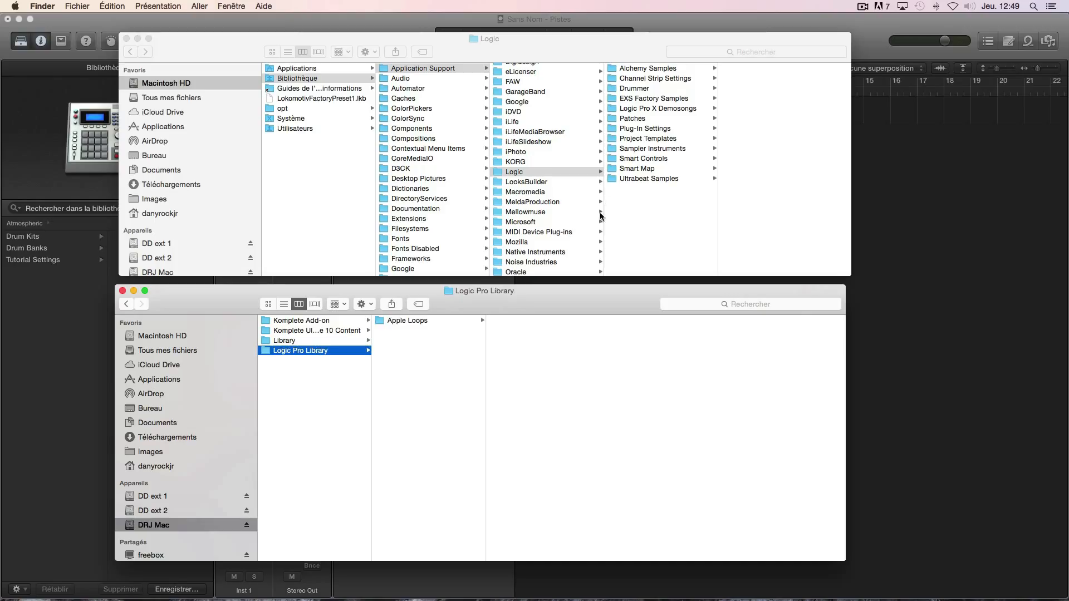
{"action": "left_click", "coordinate": [662, 200]}
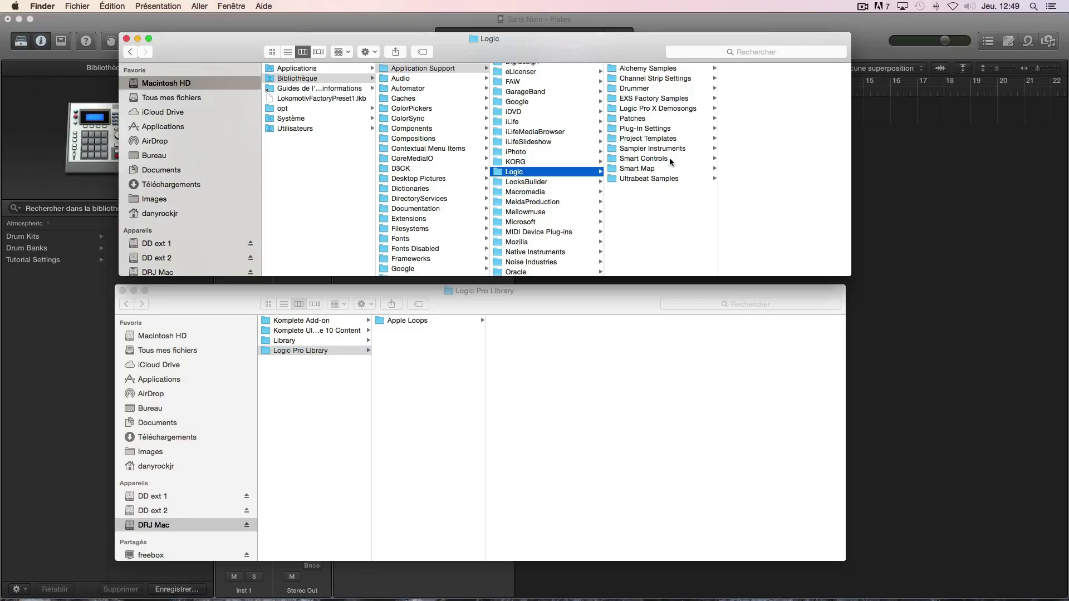
{"action": "left_click", "coordinate": [640, 69]}
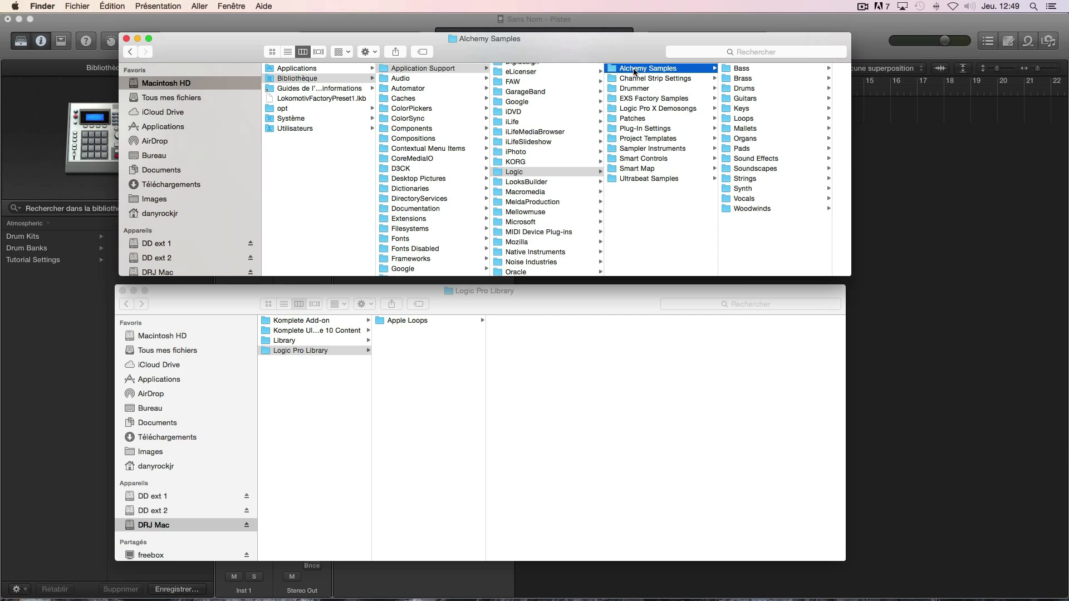
{"action": "right_click", "coordinate": [636, 70]}
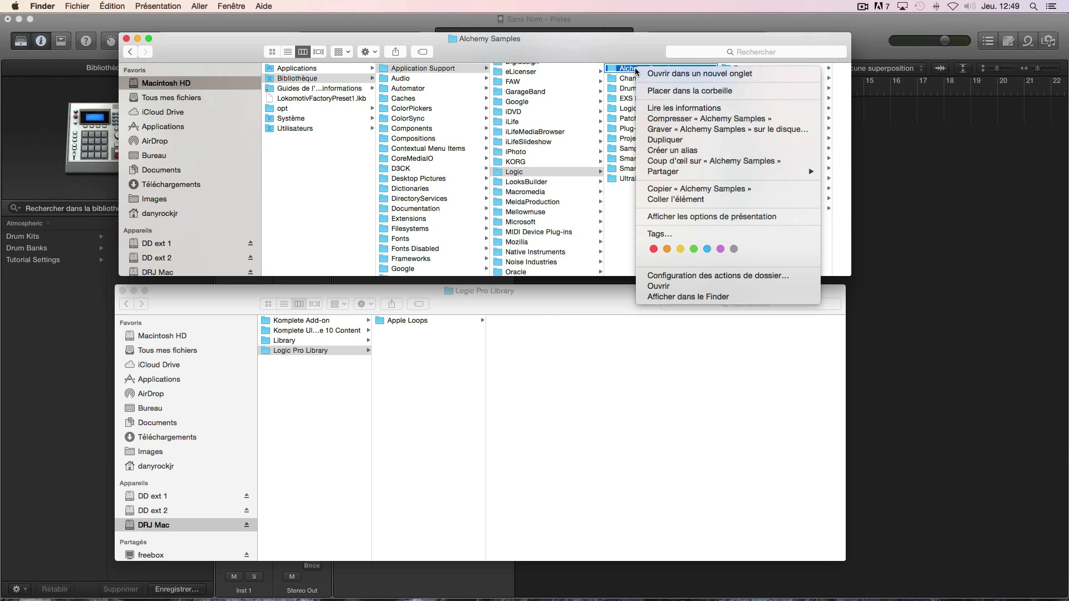
{"action": "left_click", "coordinate": [666, 189]}
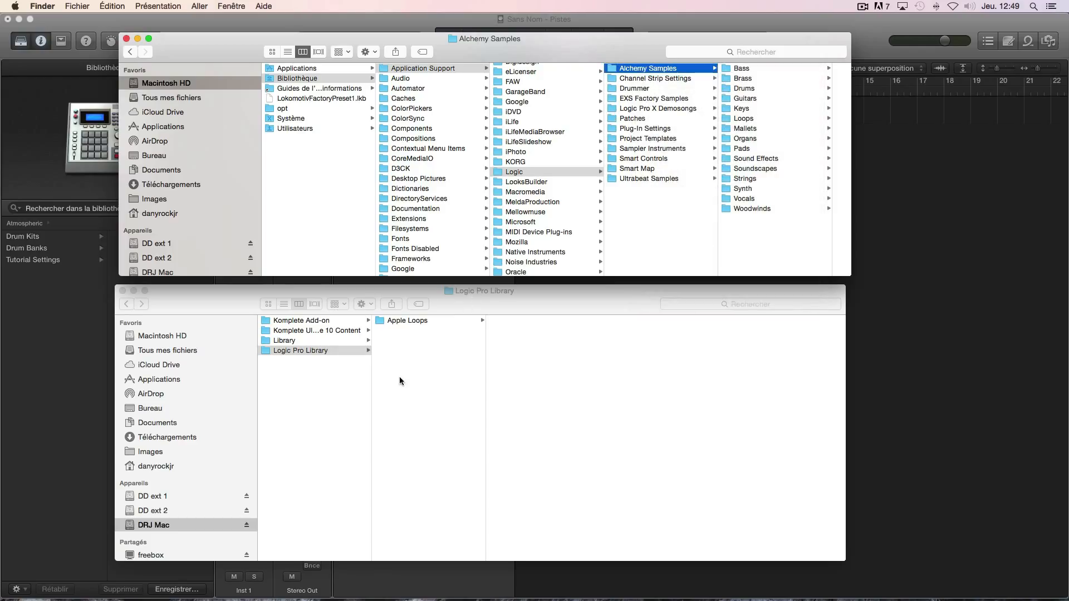
{"action": "left_click", "coordinate": [401, 373]}
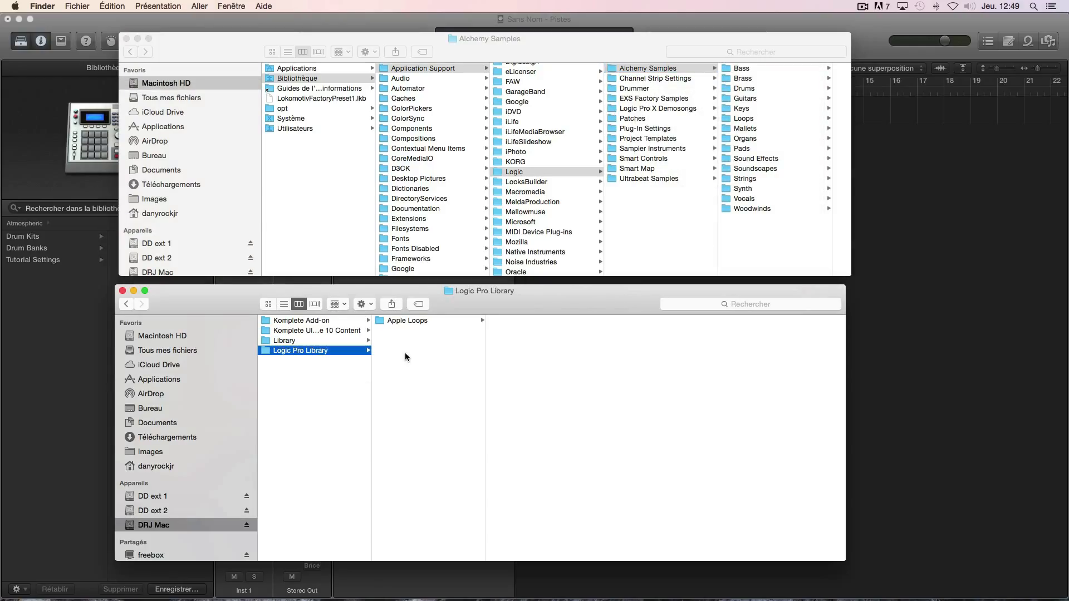
{"action": "right_click", "coordinate": [411, 347]}
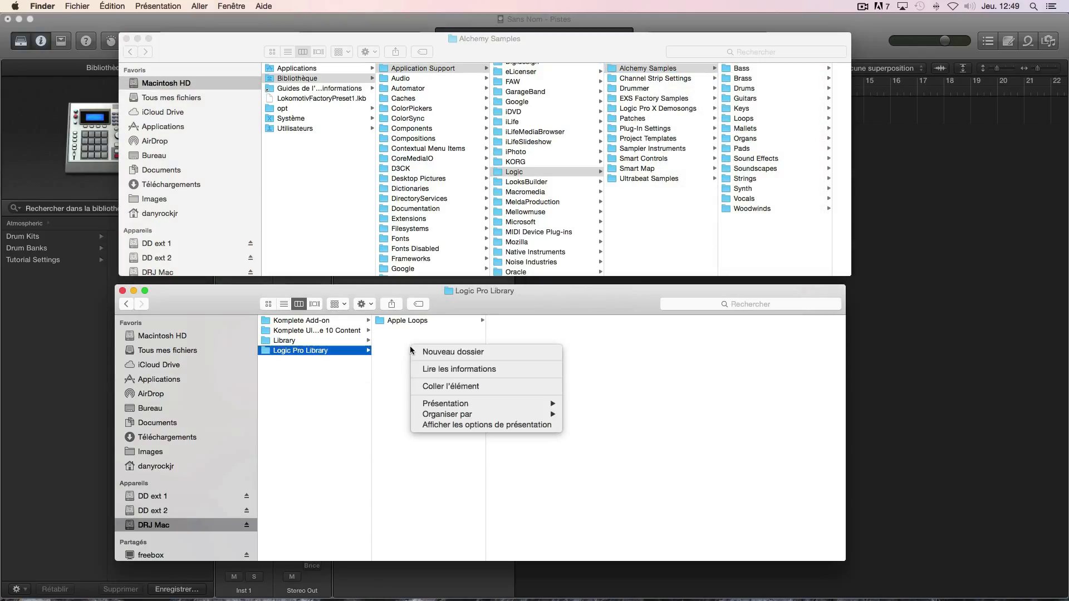
{"action": "left_click", "coordinate": [429, 387]}
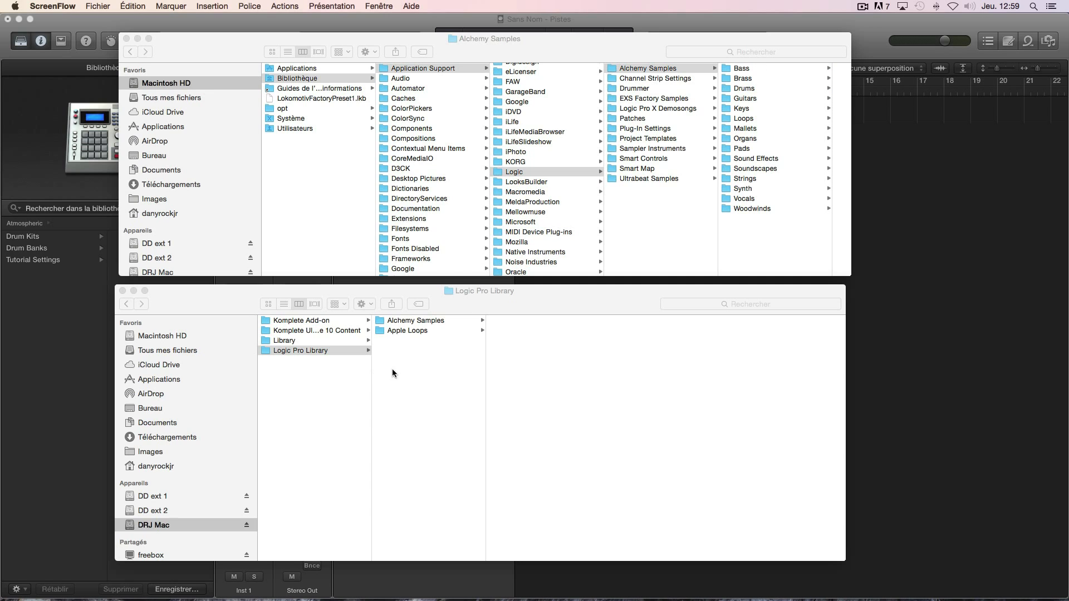
Check the file information of the copied Alchemy Samples folder on DRJ Mac, close the info window and select the folder again
{"action": "left_click", "coordinate": [417, 323]}
{"action": "left_click", "coordinate": [412, 322]}
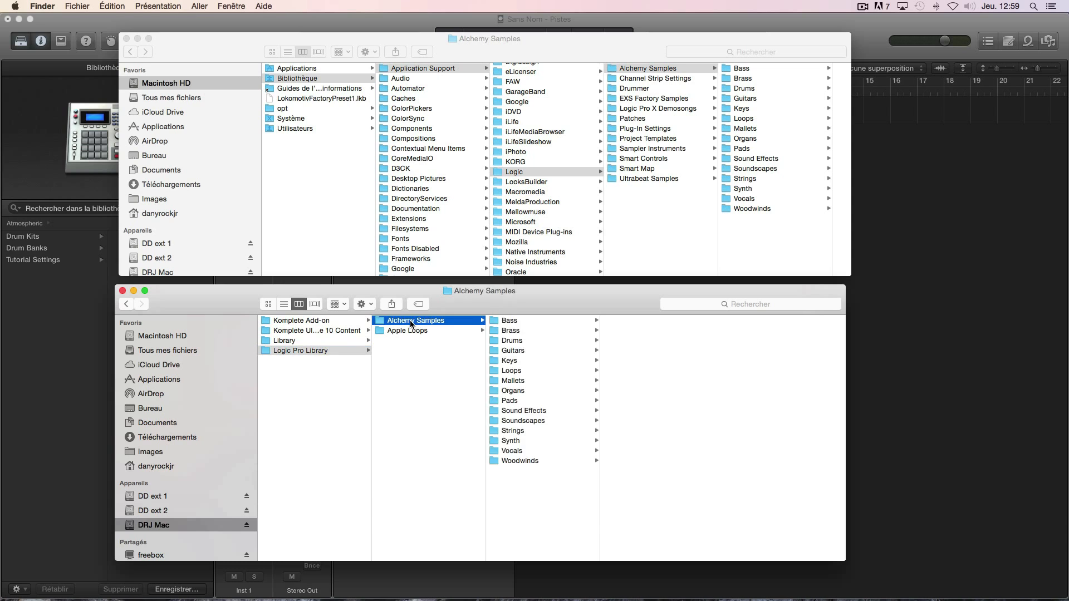
{"action": "right_click", "coordinate": [412, 323]}
{"action": "left_click", "coordinate": [426, 361]}
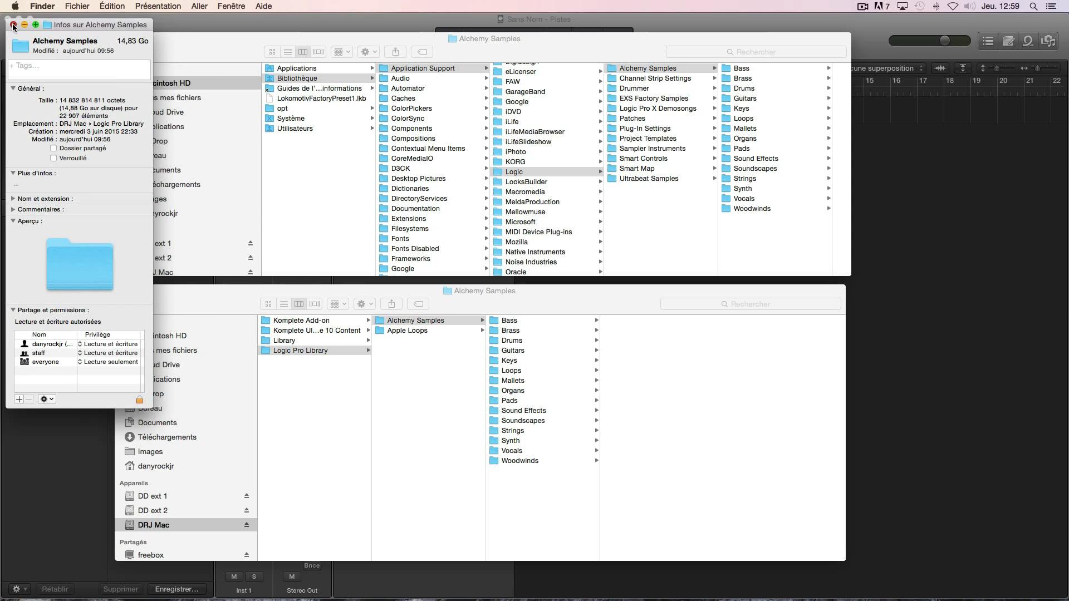
{"action": "left_click", "coordinate": [13, 25]}
{"action": "left_click", "coordinate": [410, 376]}
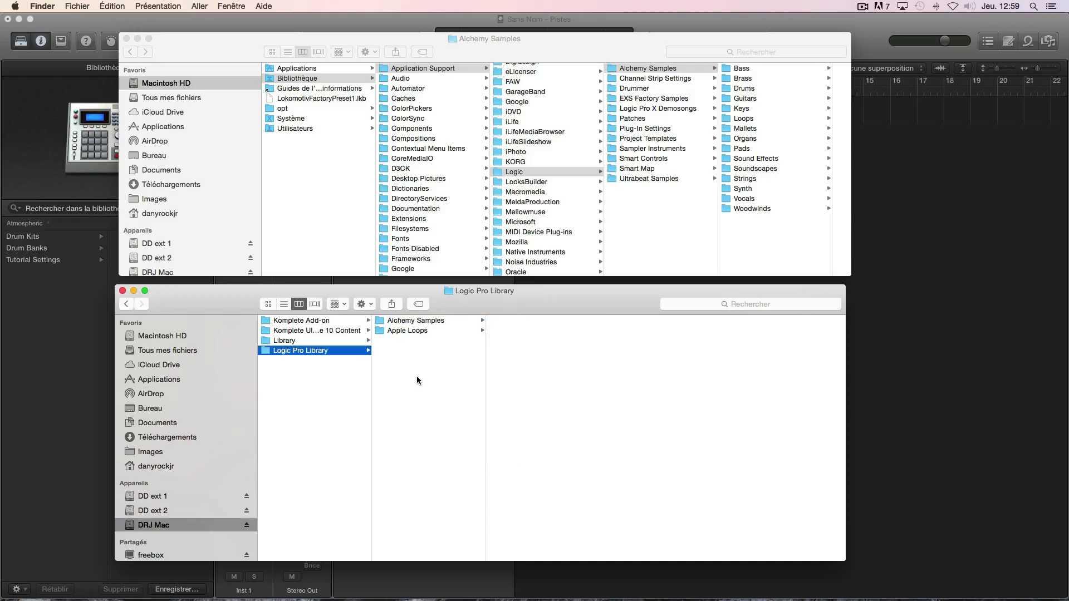
{"action": "left_click", "coordinate": [412, 323]}
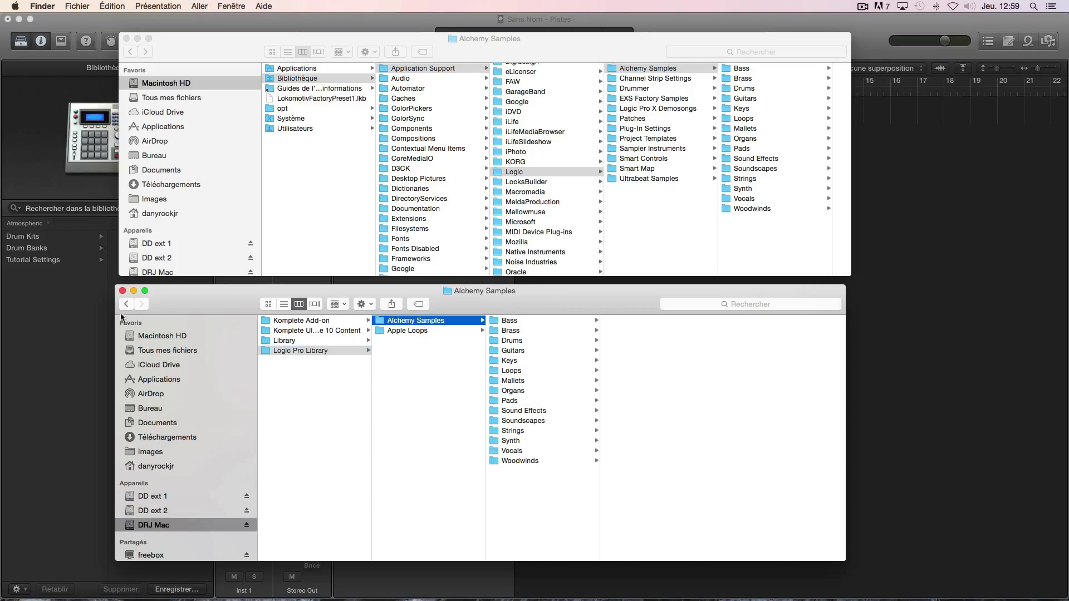
In Logic Pro X, check the sample path in Alchemy's audio import browser for source A, cancel the import and close Alchemy
{"action": "left_click", "coordinate": [66, 328]}
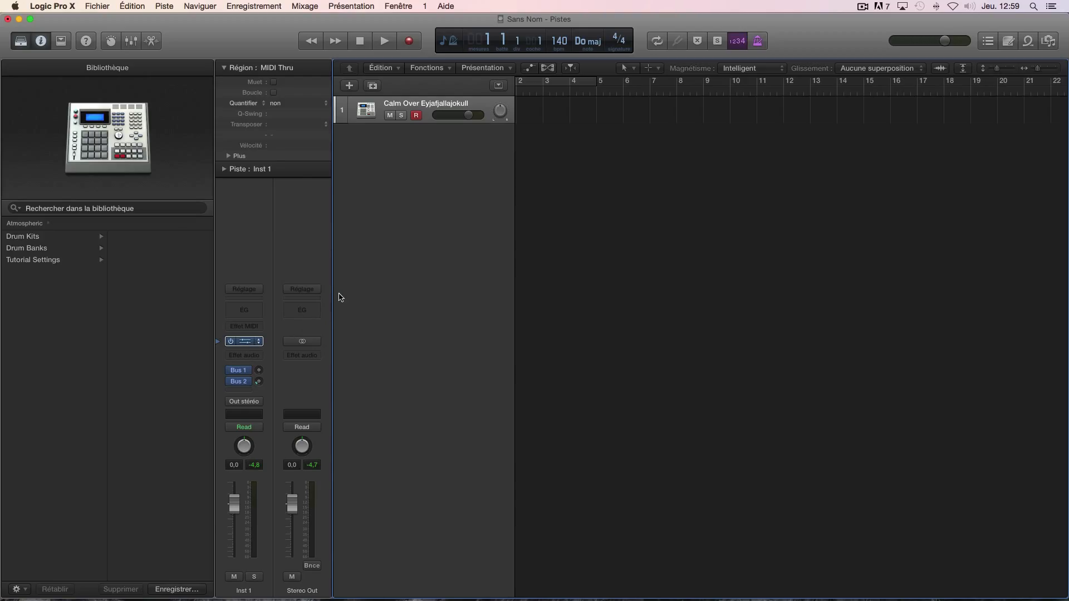
{"action": "key", "text": "v"}
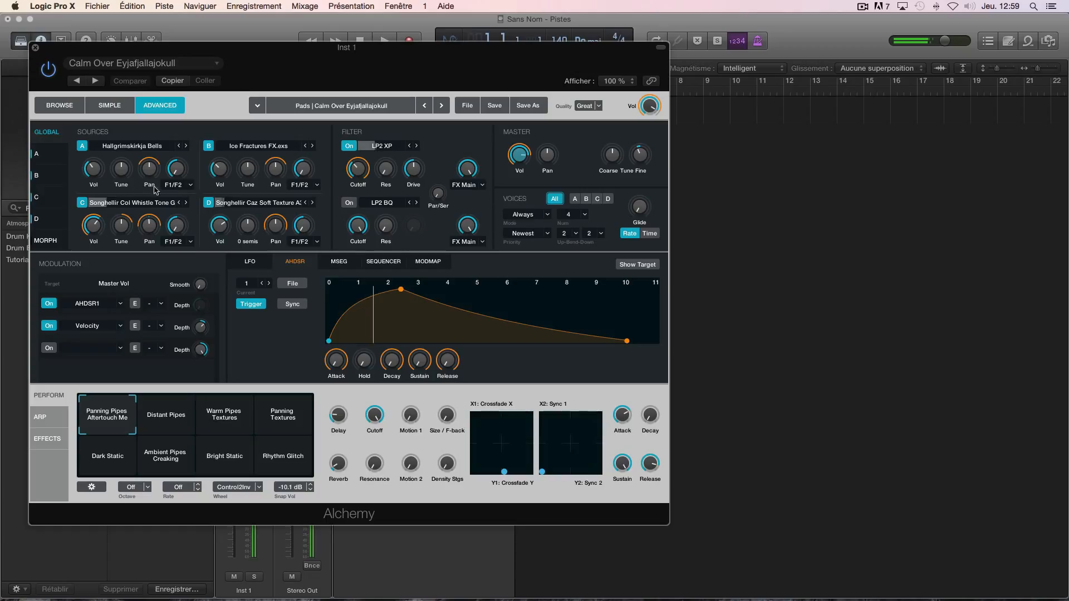
{"action": "left_click", "coordinate": [123, 148]}
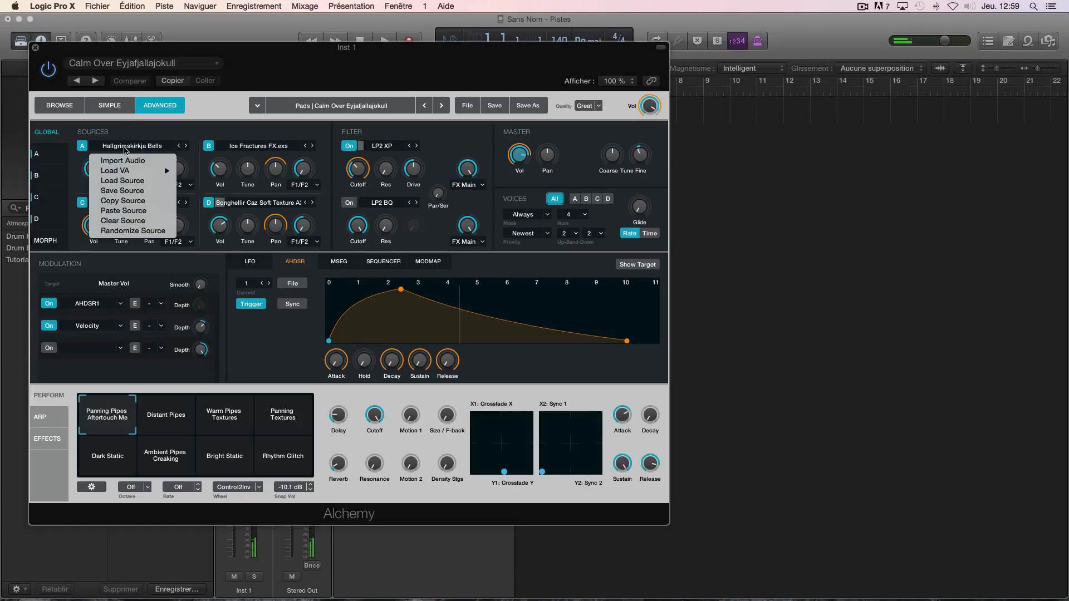
{"action": "left_click", "coordinate": [123, 161]}
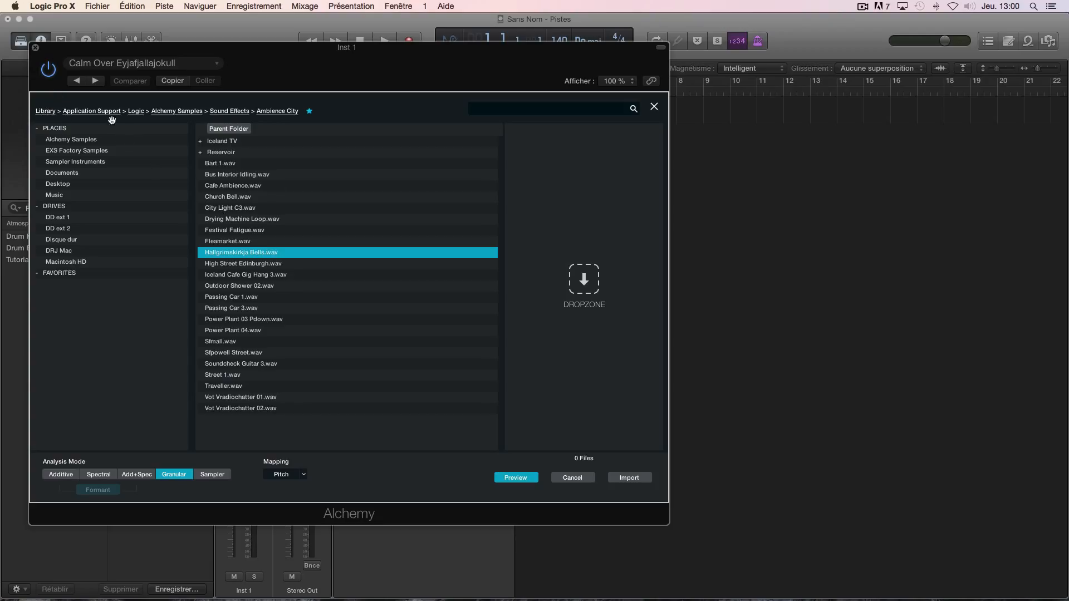
{"action": "left_click", "coordinate": [567, 480]}
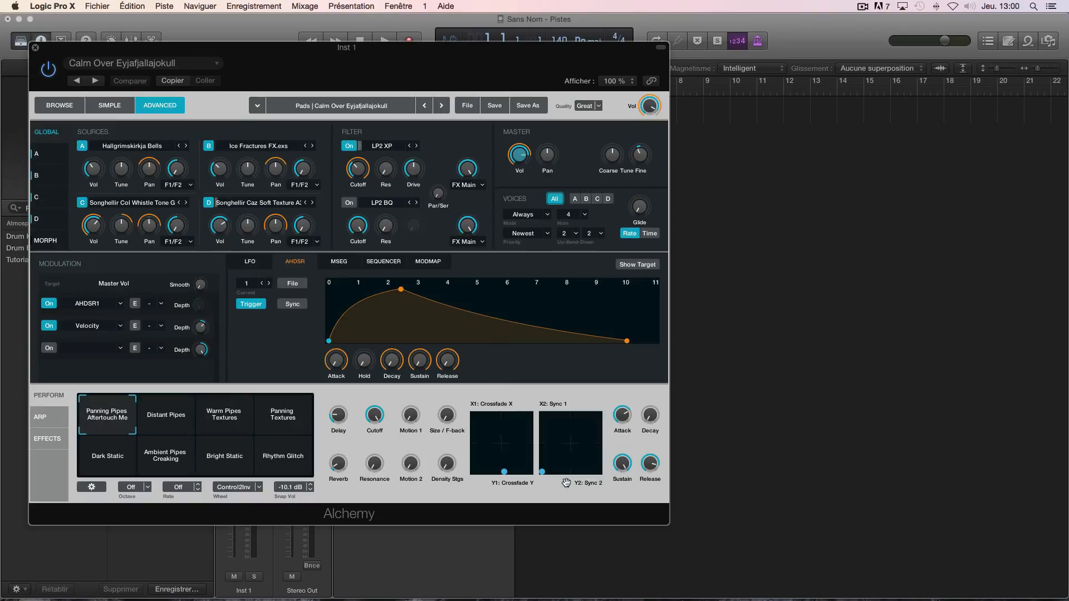
{"action": "left_click", "coordinate": [35, 49]}
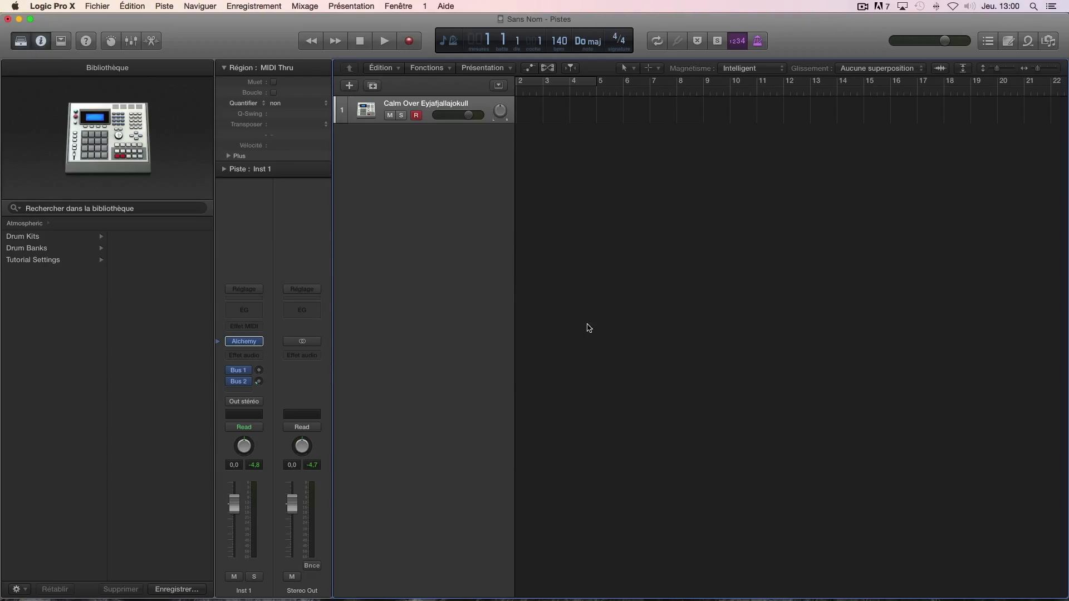
Switch back to the Finder and create an alias of the Alchemy Samples folder in Logic Pro Library on DRJ Mac
{"action": "key", "text": "super+Tab"}
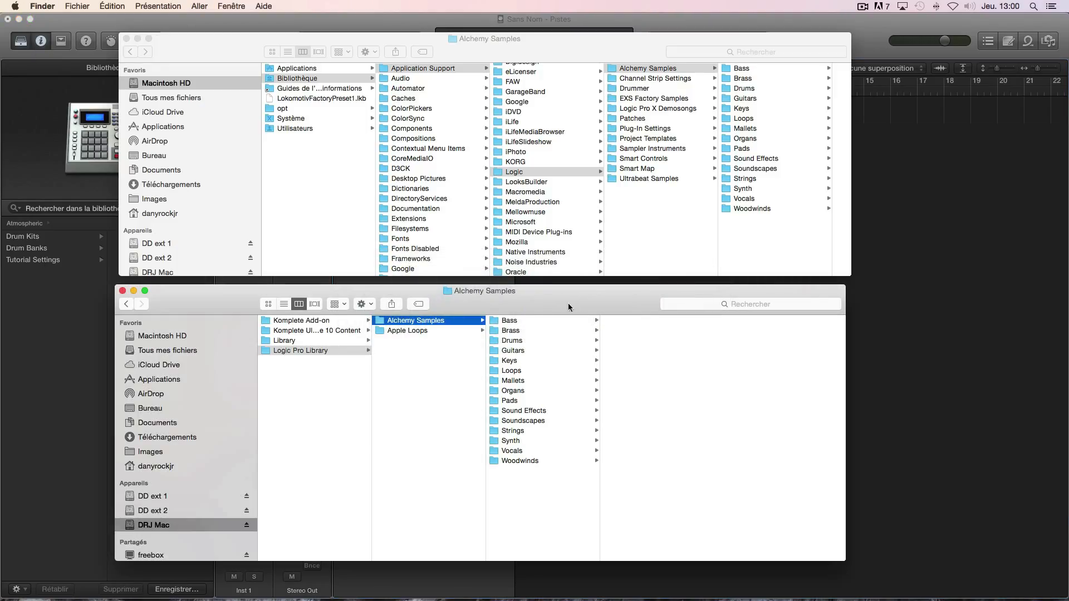
{"action": "left_click", "coordinate": [440, 352]}
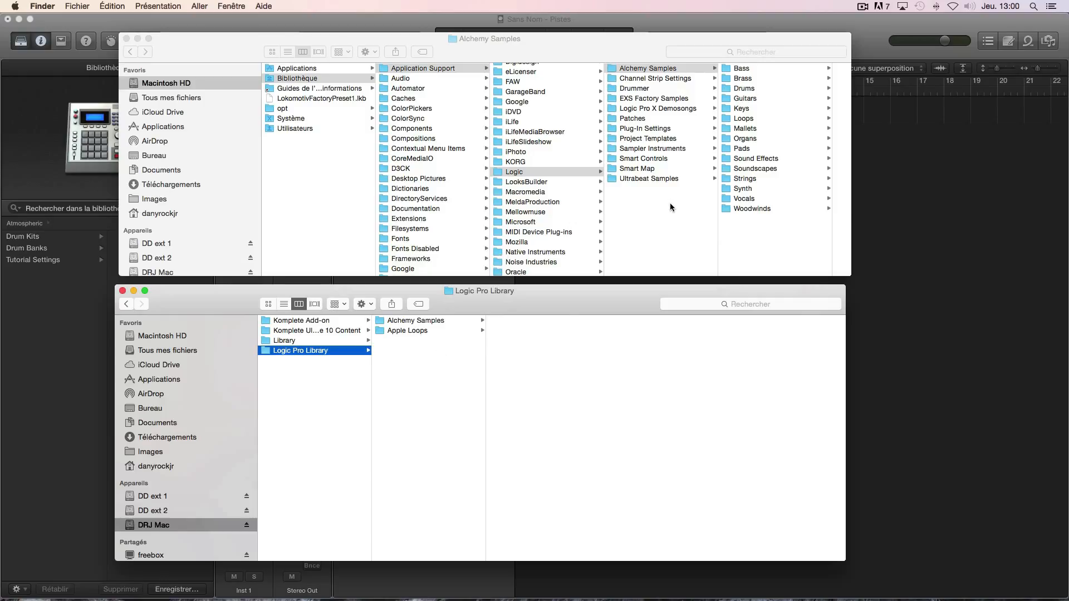
{"action": "left_click", "coordinate": [424, 323]}
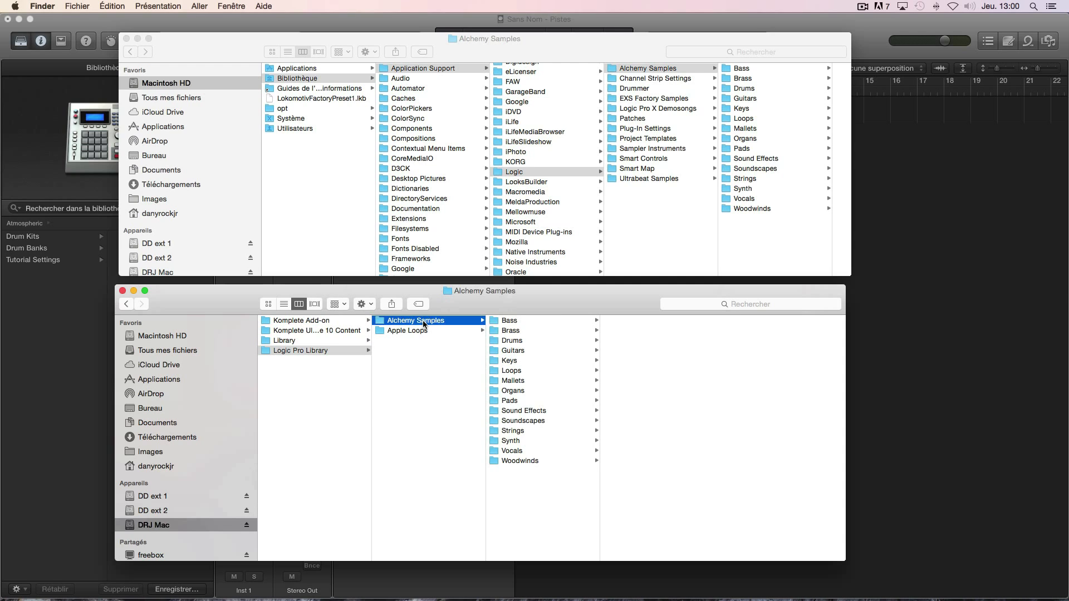
{"action": "right_click", "coordinate": [425, 323]}
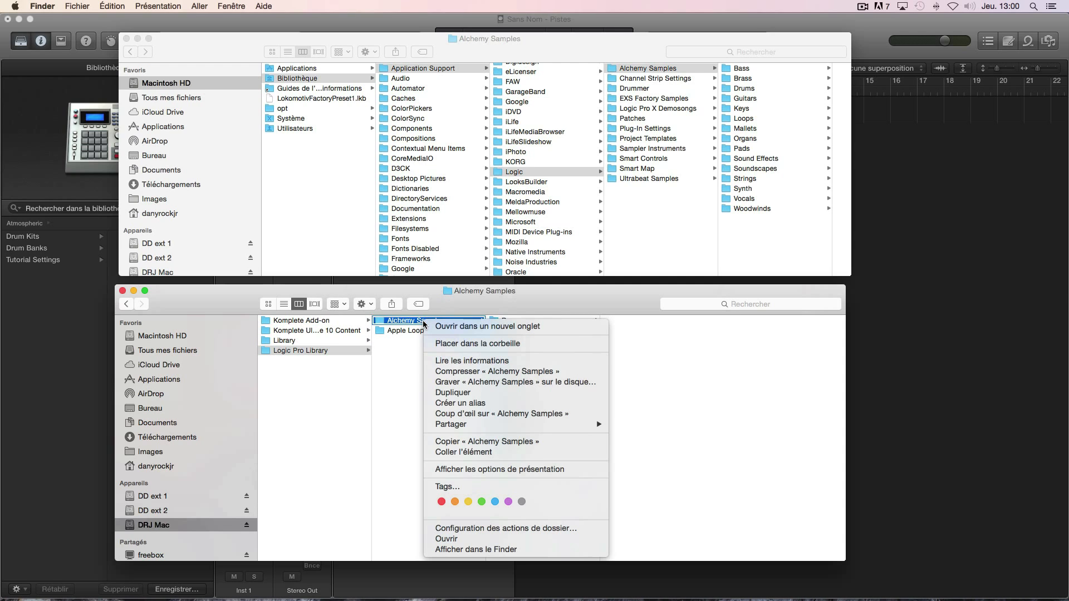
{"action": "left_click", "coordinate": [490, 404]}
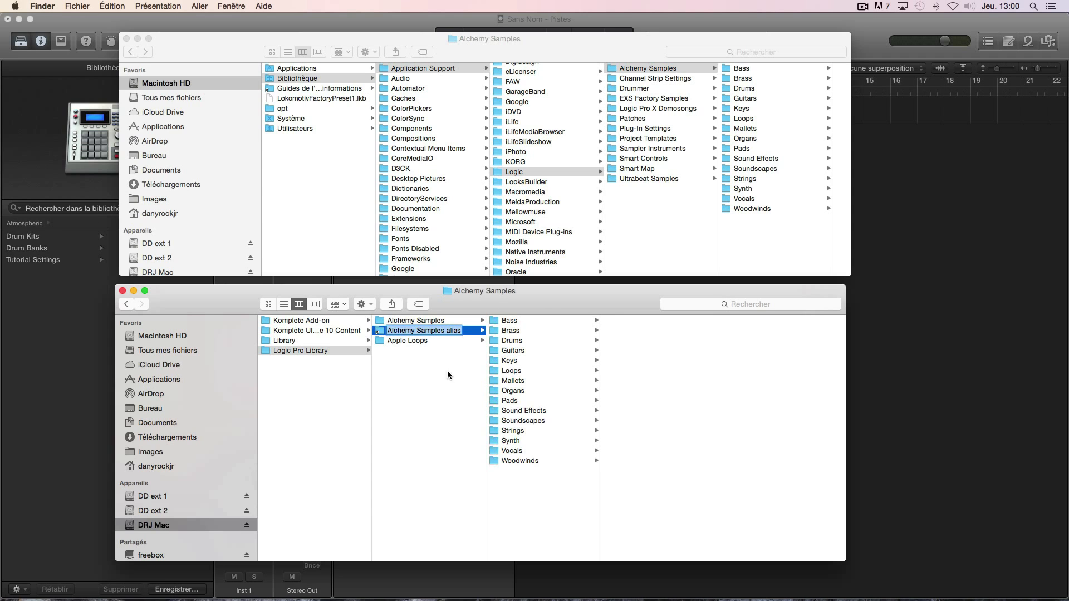
{"action": "left_click", "coordinate": [437, 392]}
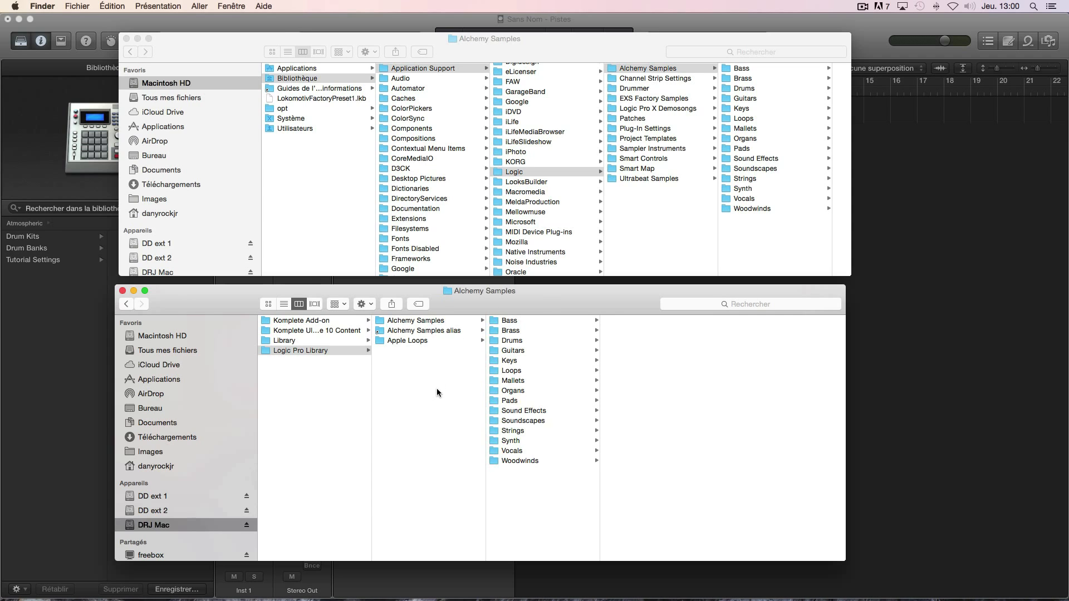
Check the file information of the Alchemy Samples alias, close the info window and clear the selection
{"action": "left_click", "coordinate": [440, 320]}
{"action": "left_click", "coordinate": [452, 331]}
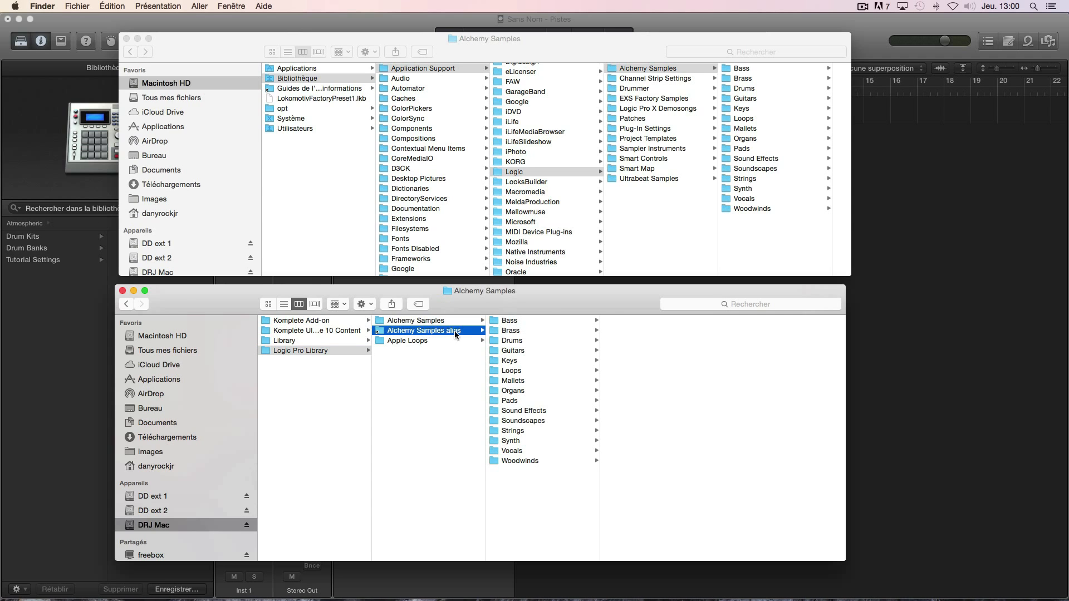
{"action": "right_click", "coordinate": [423, 330]}
{"action": "left_click", "coordinate": [453, 380]}
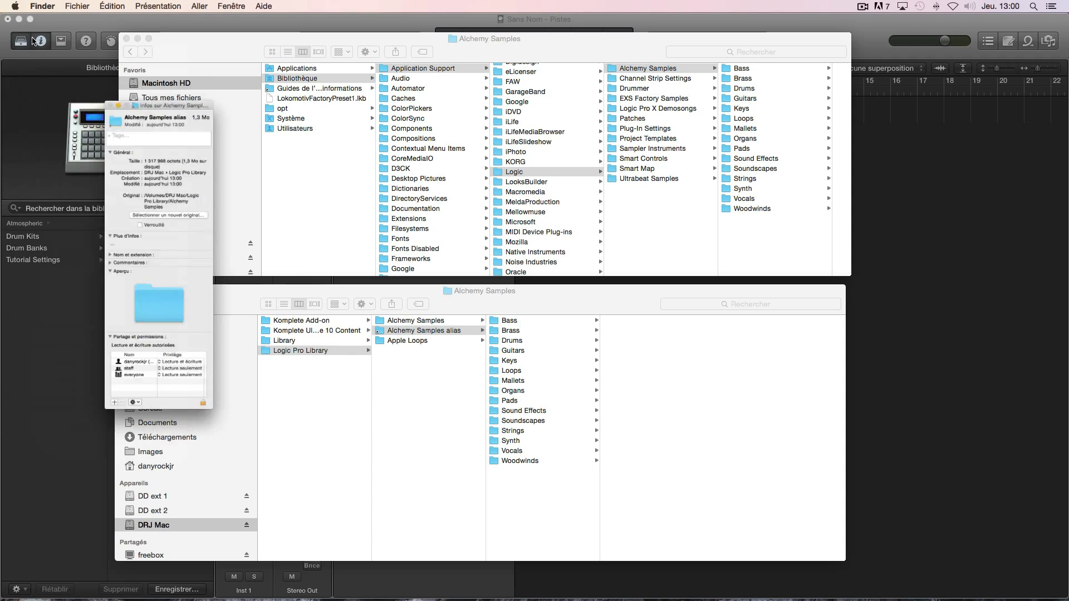
{"action": "key", "text": "cmd+w"}
{"action": "left_click", "coordinate": [420, 413]}
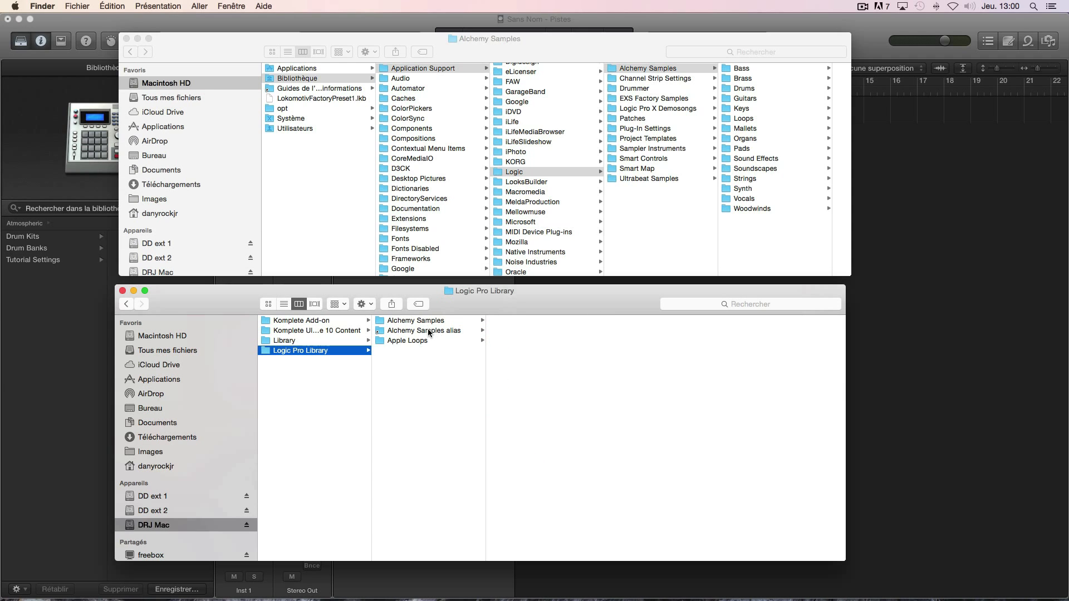
Copy the Alchemy Samples alias into the Logic folder on Macintosh HD and move that folder's original Alchemy Samples to the trash
{"action": "left_click_drag", "start_coordinate": [428, 330], "coordinate": [642, 204]}
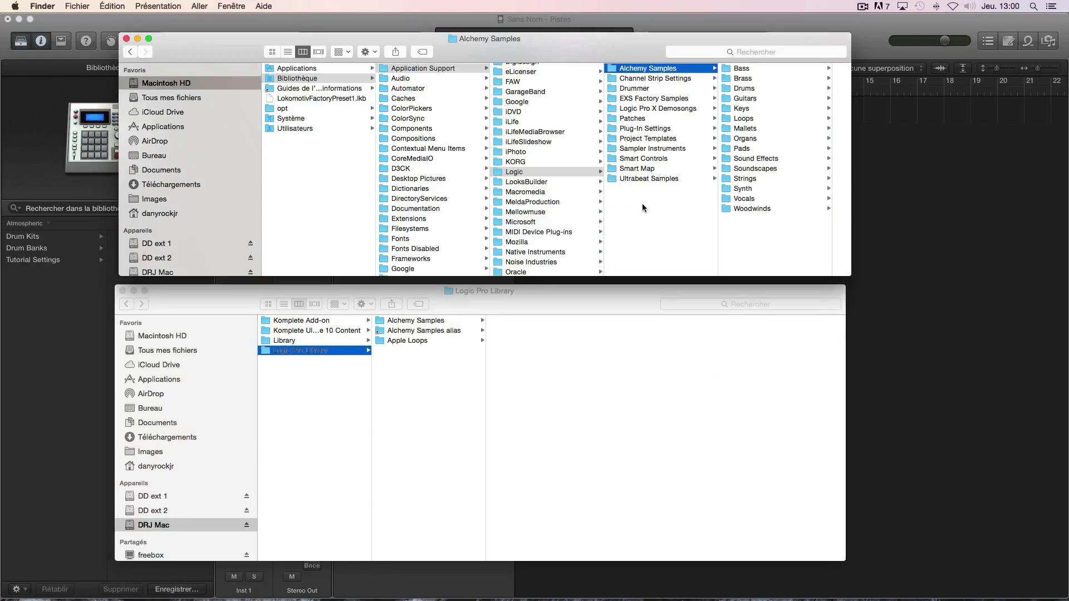
{"action": "right_click", "coordinate": [638, 68]}
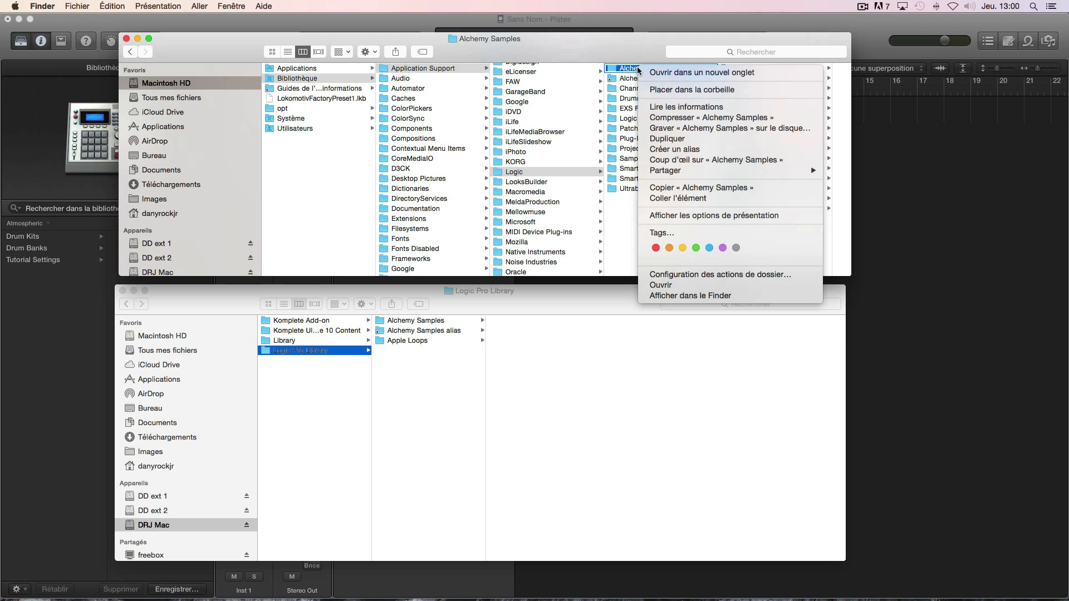
{"action": "left_click", "coordinate": [661, 91]}
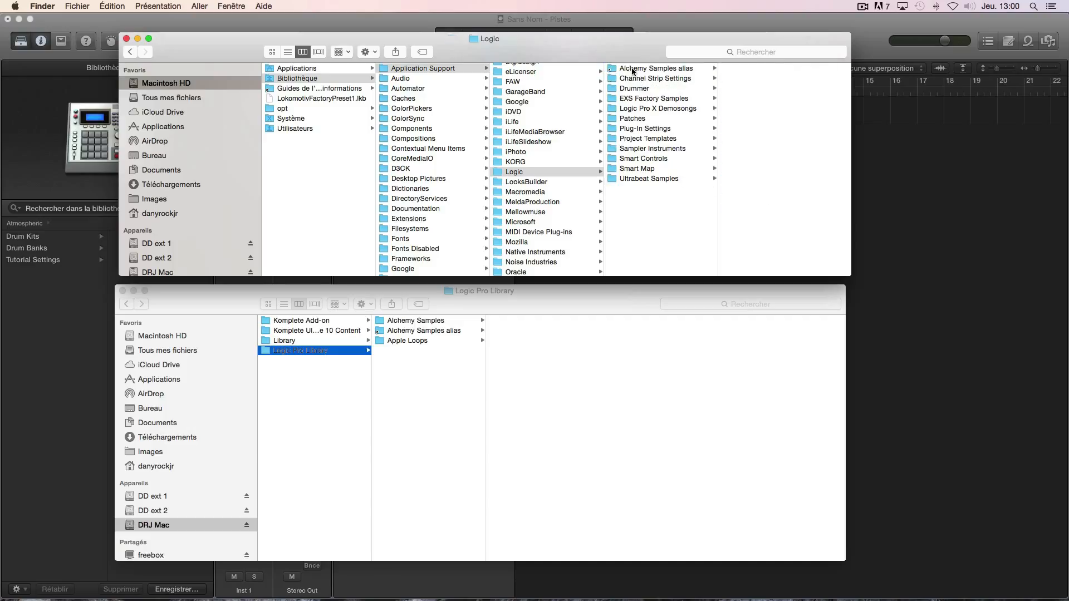
Rename the alias in the Logic folder as Alchemy Samples and select the original Alchemy Samples folder in Logic Pro Library on DRJ Mac
{"action": "left_click", "coordinate": [633, 69]}
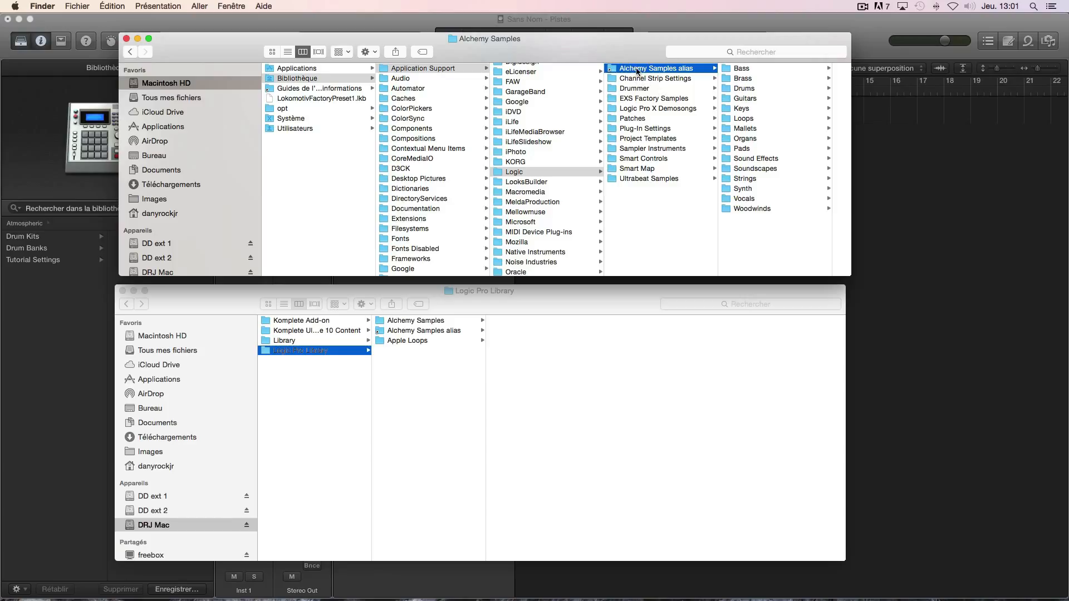
{"action": "left_click", "coordinate": [636, 69]}
{"action": "left_click", "coordinate": [681, 67]}
{"action": "left_click_drag", "start_coordinate": [677, 68], "coordinate": [702, 69]}
{"action": "key", "text": "BackSpace"}
{"action": "key", "text": "Return"}
{"action": "left_click", "coordinate": [418, 323]}
{"action": "left_click", "coordinate": [417, 322]}
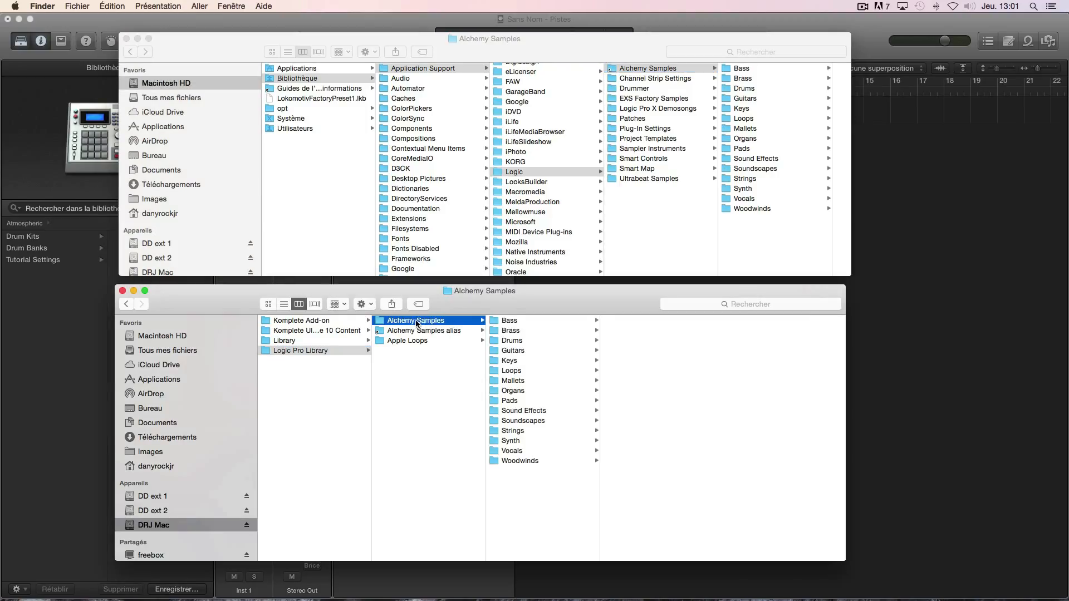
Switch to Logic Pro X and reload the track's instrument by replacing Alchemy with EFM1 and inserting Alchemy in stereo again
{"action": "left_click", "coordinate": [35, 326]}
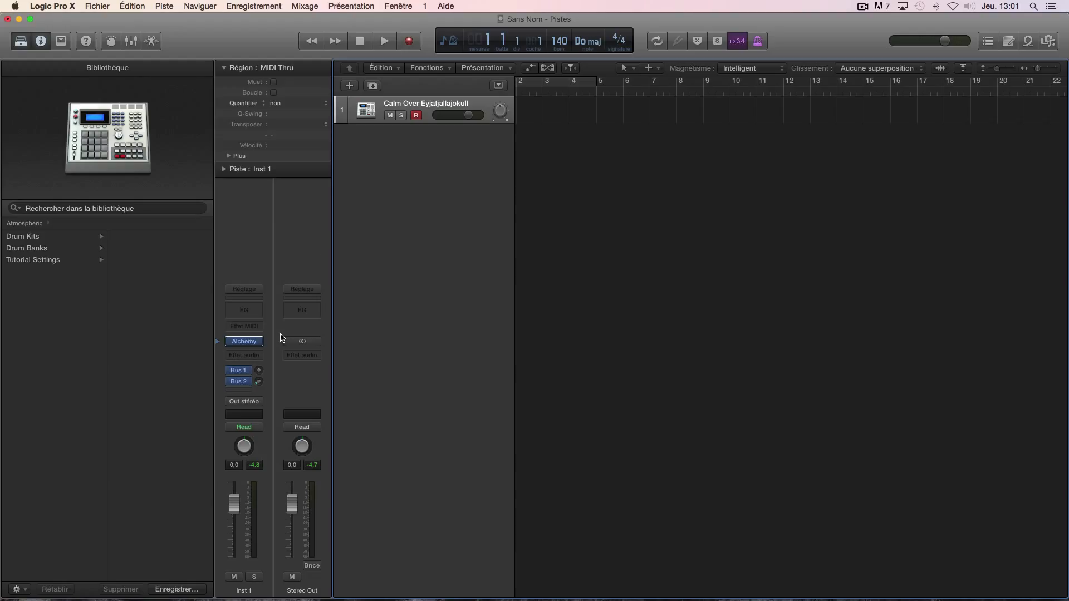
{"action": "left_click", "coordinate": [259, 344]}
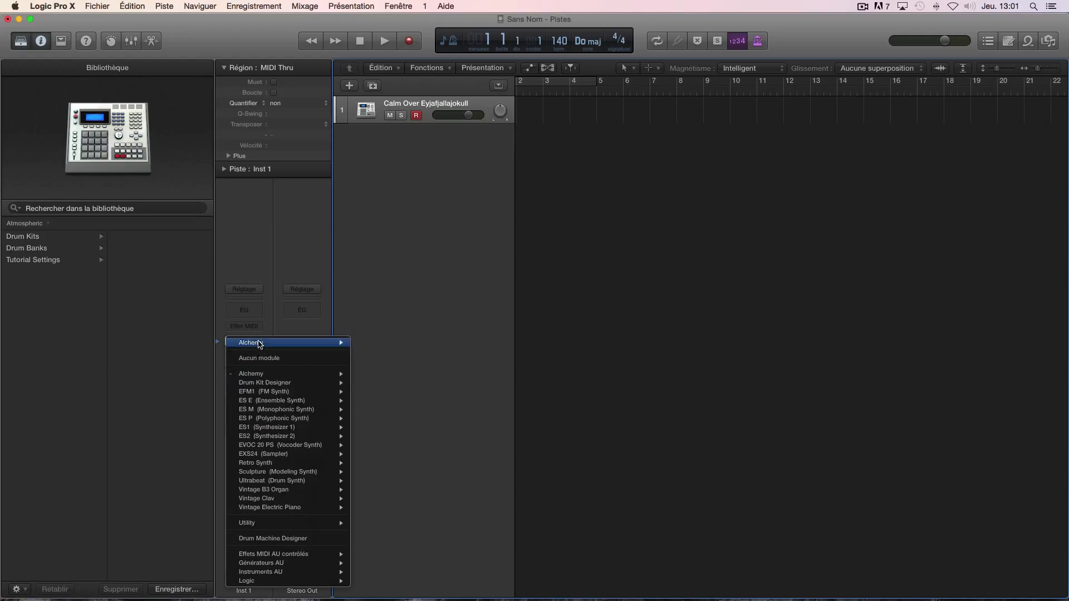
{"action": "left_click", "coordinate": [262, 393]}
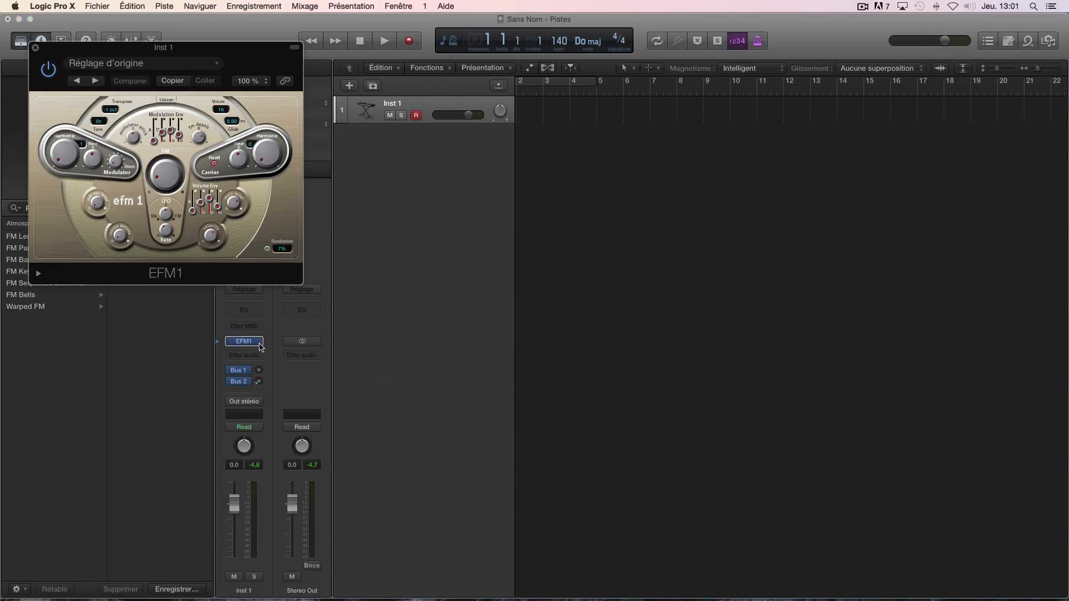
{"action": "left_click", "coordinate": [259, 342]}
{"action": "mouse_move", "coordinate": [266, 380]}
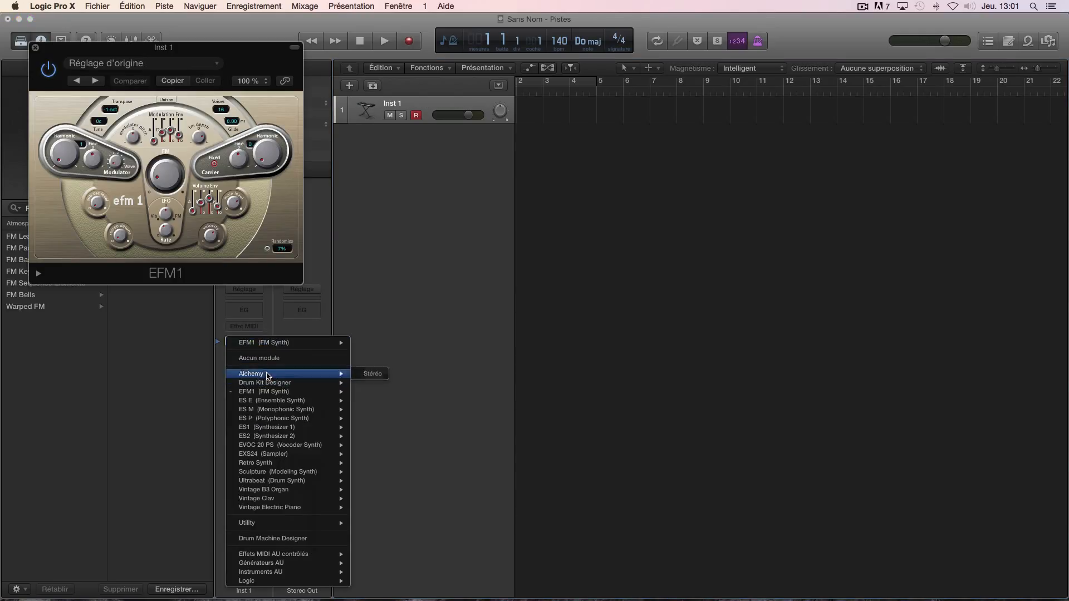
{"action": "left_click", "coordinate": [372, 374]}
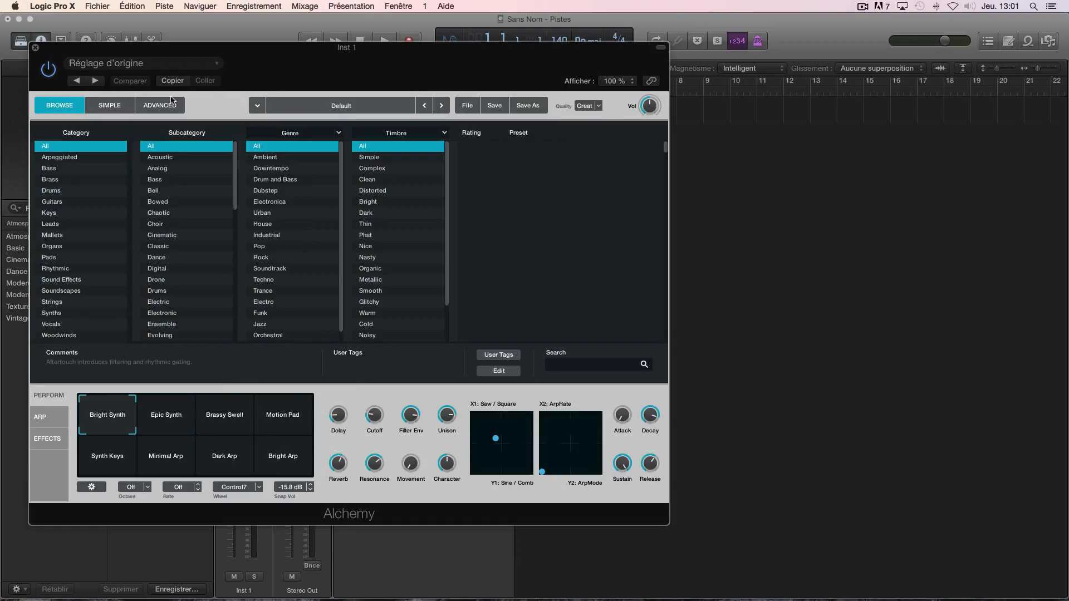
Load the Calm Over Eyjafjallajokull preset from Alchemy's Atmospheric Pads settings
{"action": "left_click", "coordinate": [121, 65]}
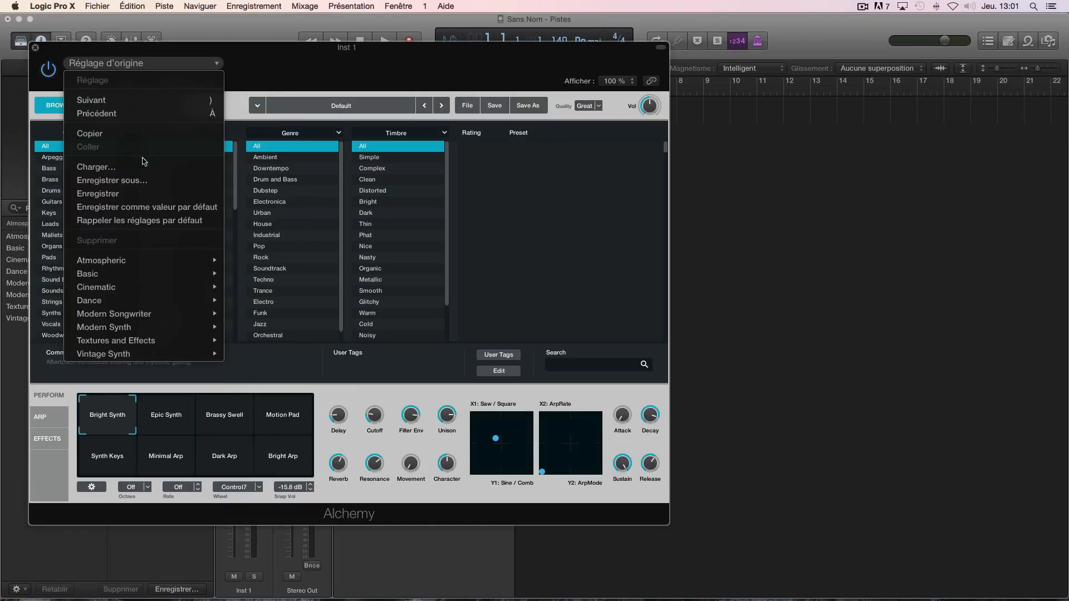
{"action": "mouse_move", "coordinate": [161, 263]}
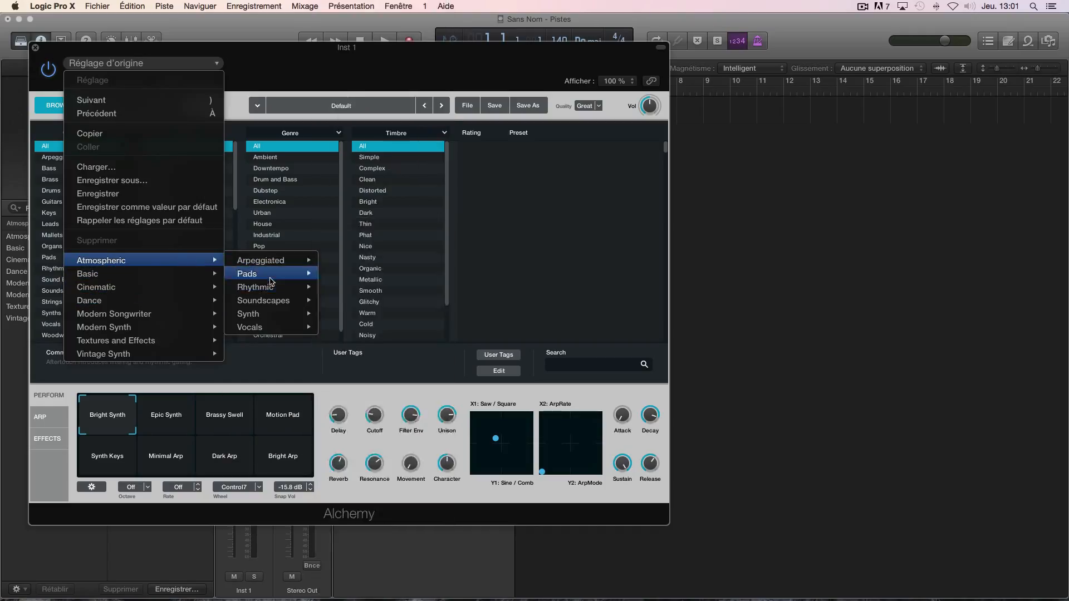
{"action": "mouse_move", "coordinate": [272, 280]}
{"action": "left_click", "coordinate": [359, 269]}
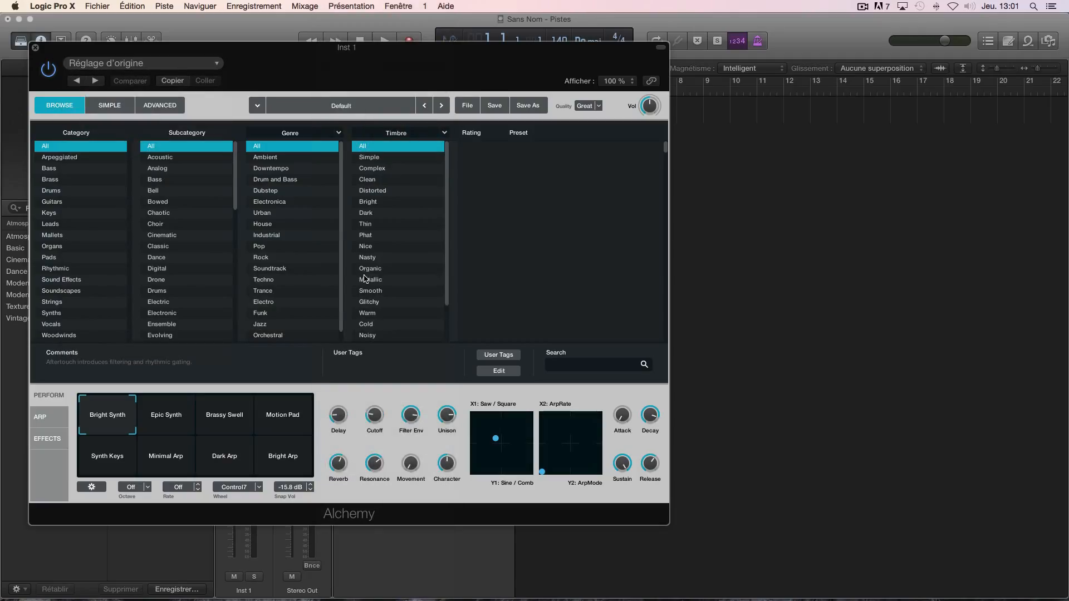
In Alchemy's advanced view, check the path of source A's Hallgrimskirkja Bells sample in the audio import browser, cancel the import and close Alchemy
{"action": "left_click", "coordinate": [170, 109]}
{"action": "left_click", "coordinate": [138, 146]}
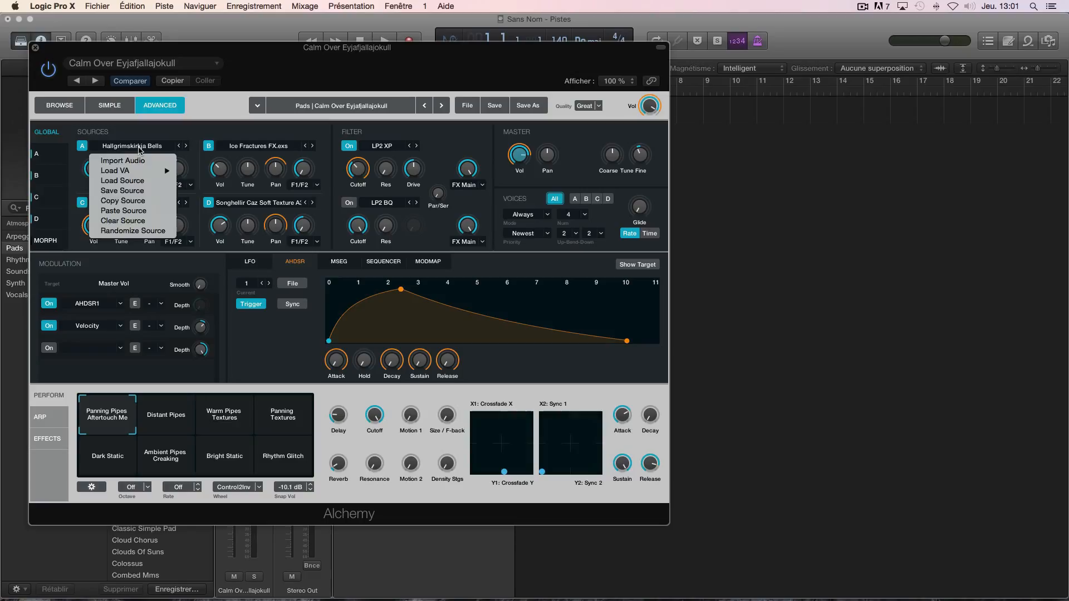
{"action": "left_click", "coordinate": [138, 164]}
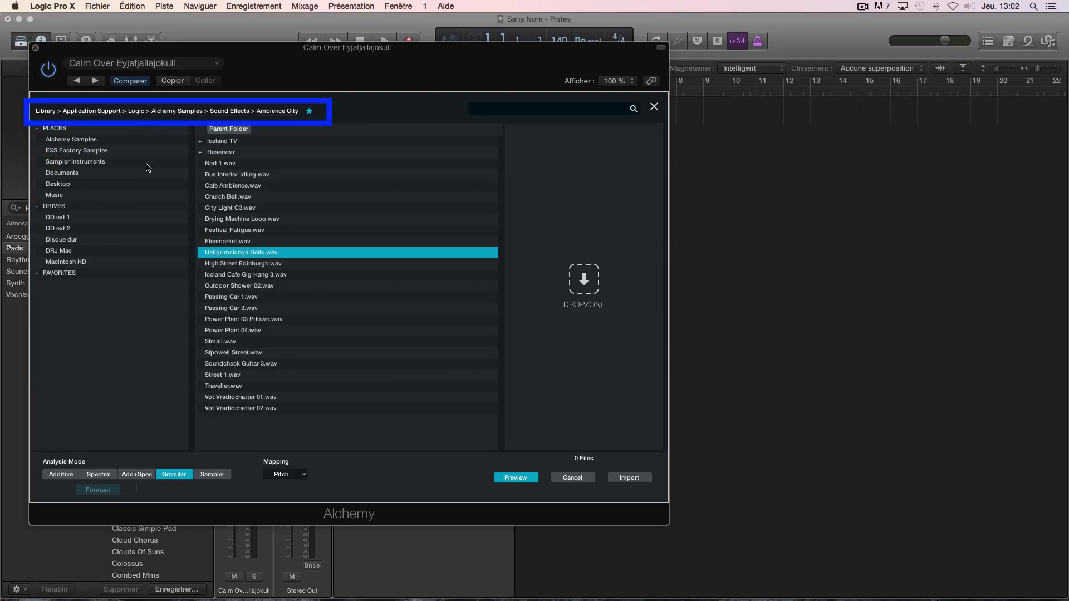
{"action": "left_click", "coordinate": [232, 255]}
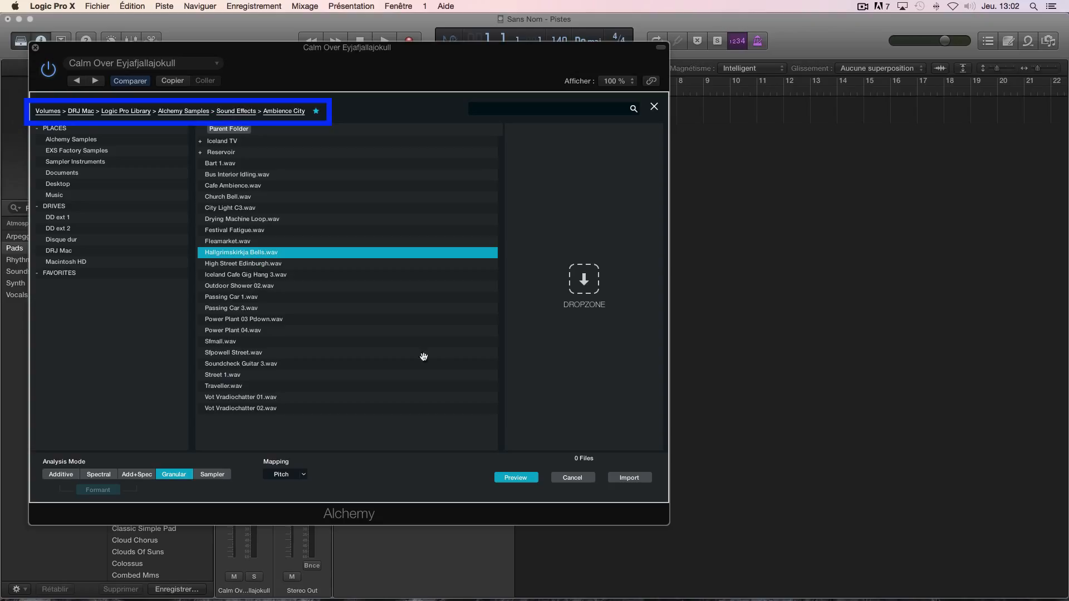
{"action": "left_click", "coordinate": [574, 477]}
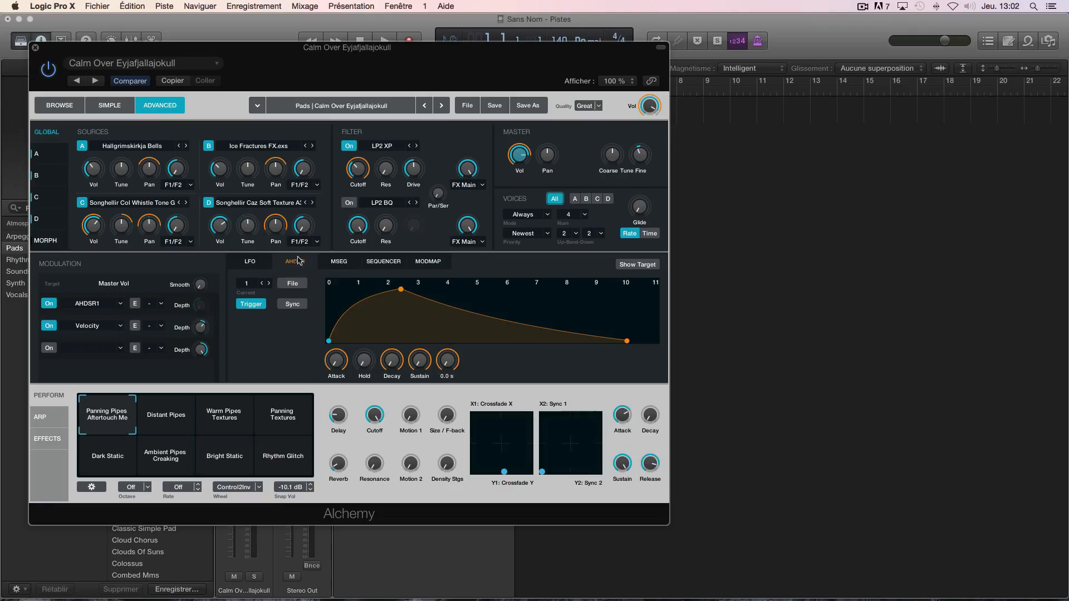
{"action": "left_click", "coordinate": [35, 47]}
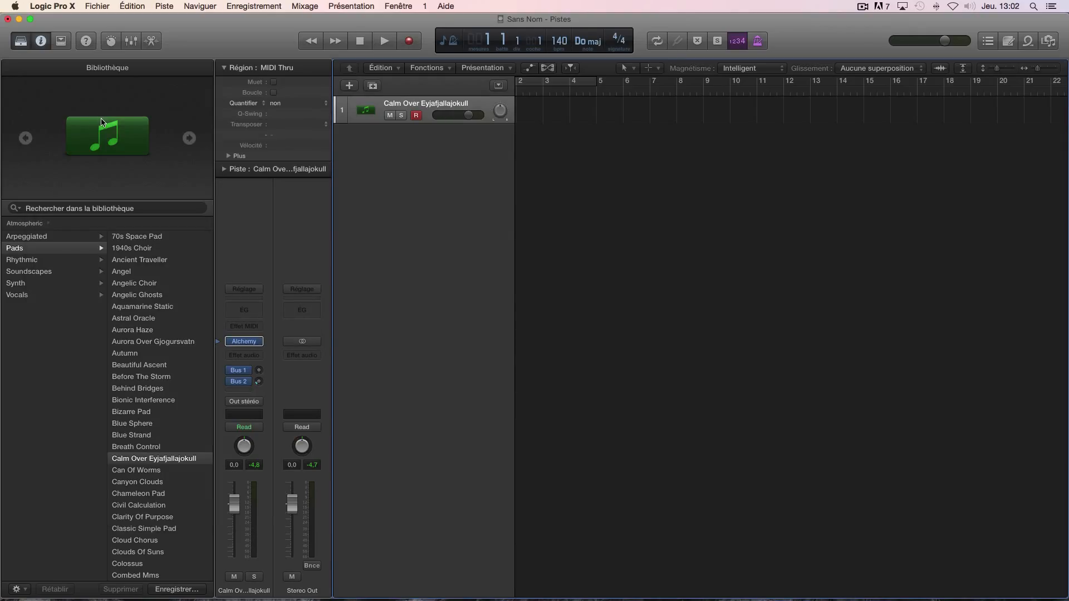
Switch back to the Finder, check the file information of the renamed Alchemy Samples alias in the Logic folder and close the info window
{"action": "key", "text": "super+Tab"}
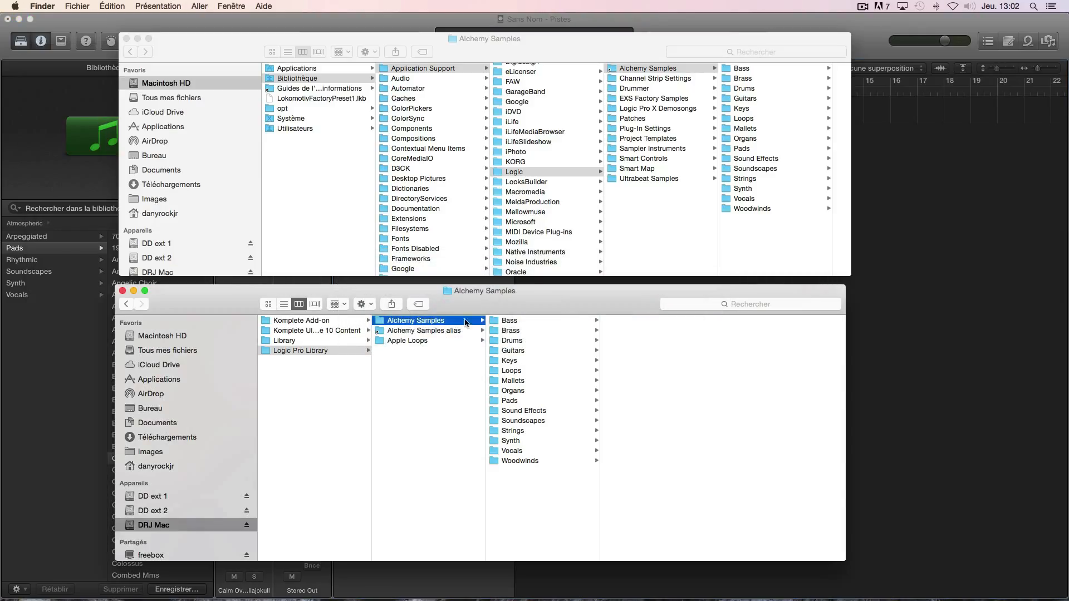
{"action": "left_click", "coordinate": [429, 393]}
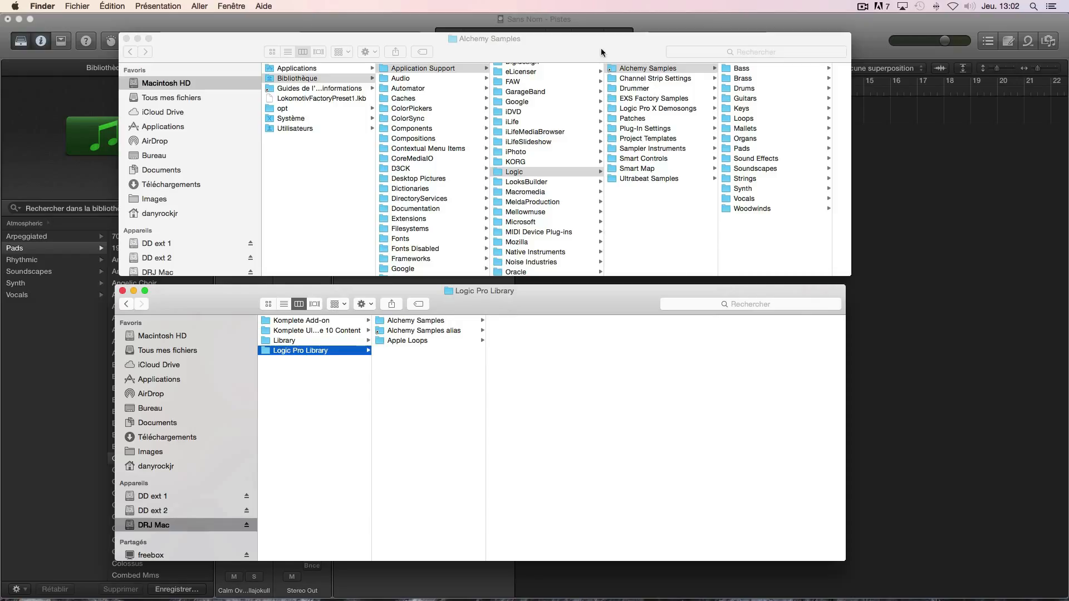
{"action": "left_click", "coordinate": [633, 68]}
{"action": "left_click", "coordinate": [632, 68]}
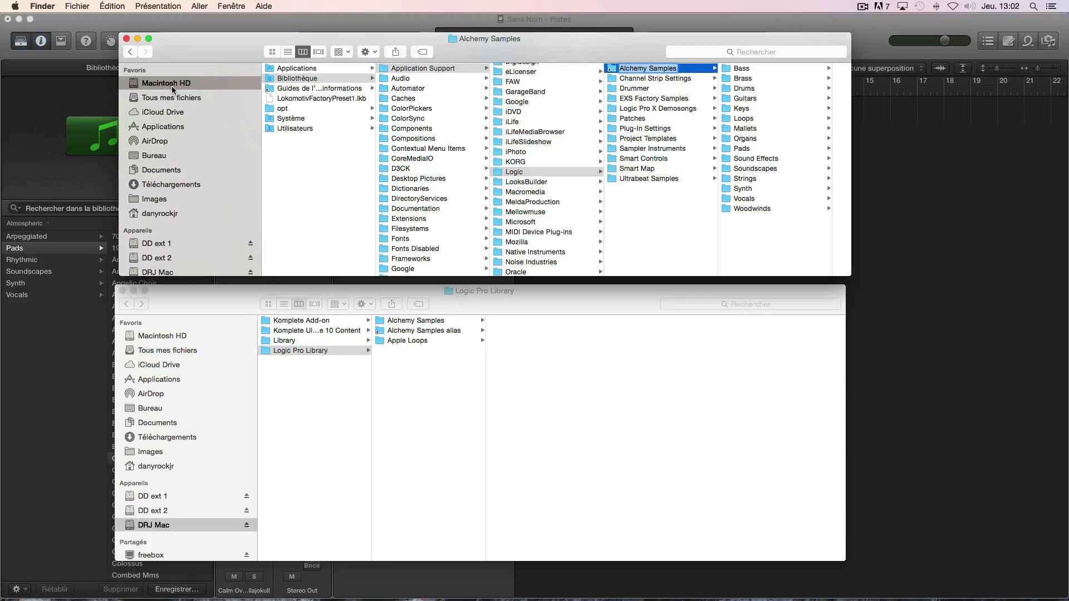
{"action": "left_click", "coordinate": [670, 169]}
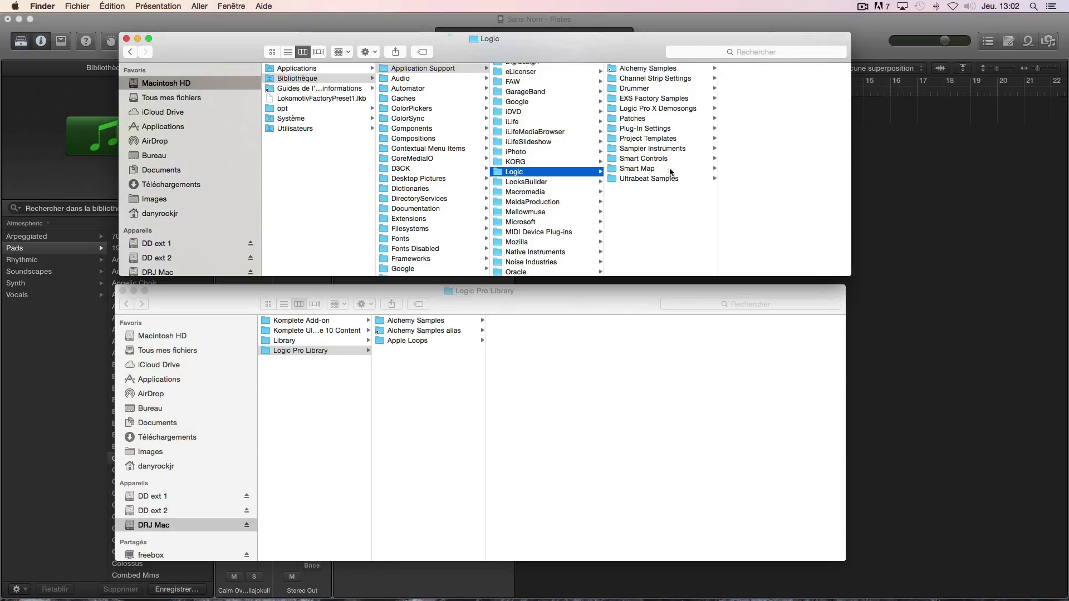
{"action": "right_click", "coordinate": [645, 68]}
{"action": "left_click", "coordinate": [676, 118]}
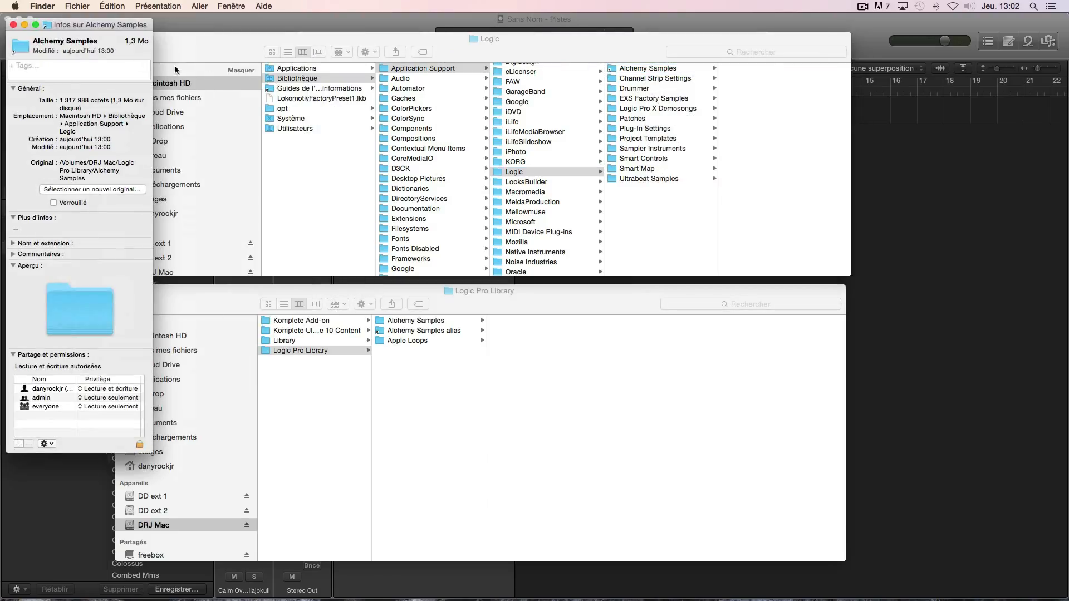
{"action": "left_click", "coordinate": [14, 25]}
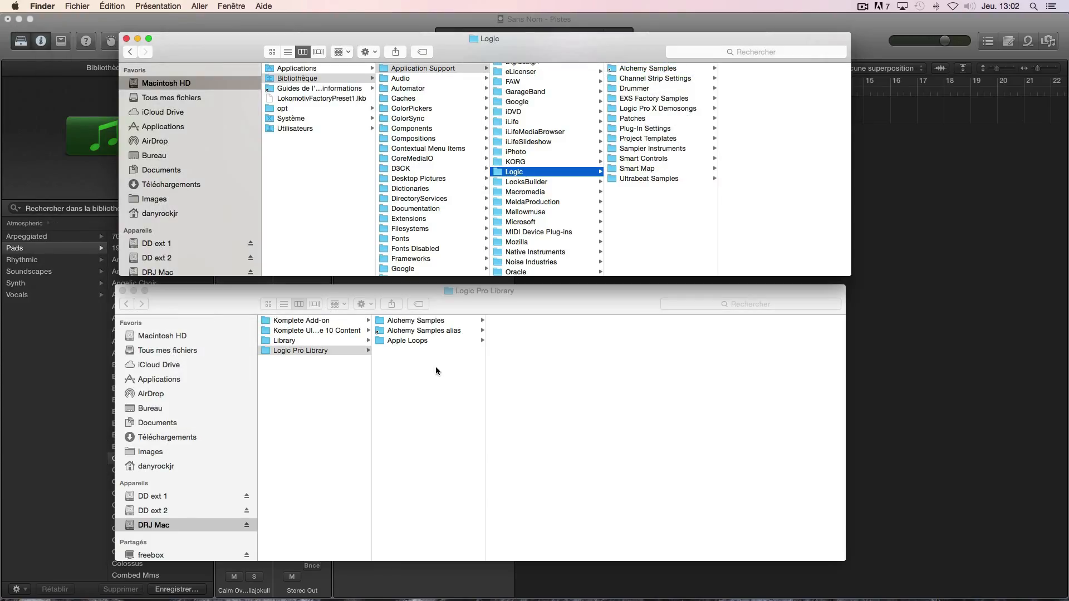
Examine the EXS Factory Samples, Ultrabeat Samples and Audio > Apple Loops > Apple folders on Macintosh HD, and minimise both Finder windows
{"action": "left_click", "coordinate": [641, 99]}
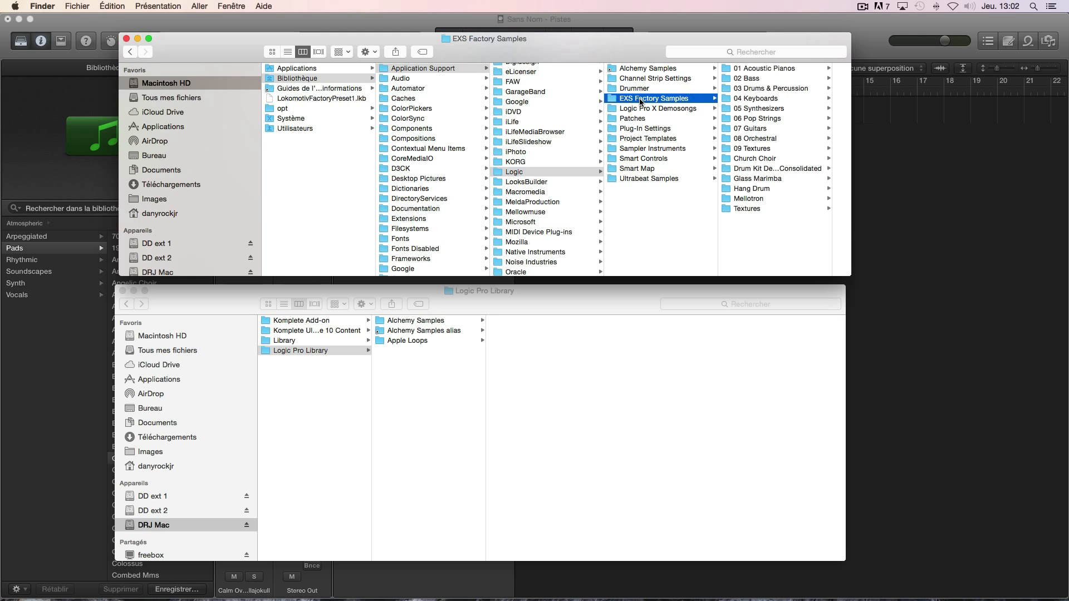
{"action": "left_click", "coordinate": [638, 178]}
{"action": "left_click", "coordinate": [570, 412]}
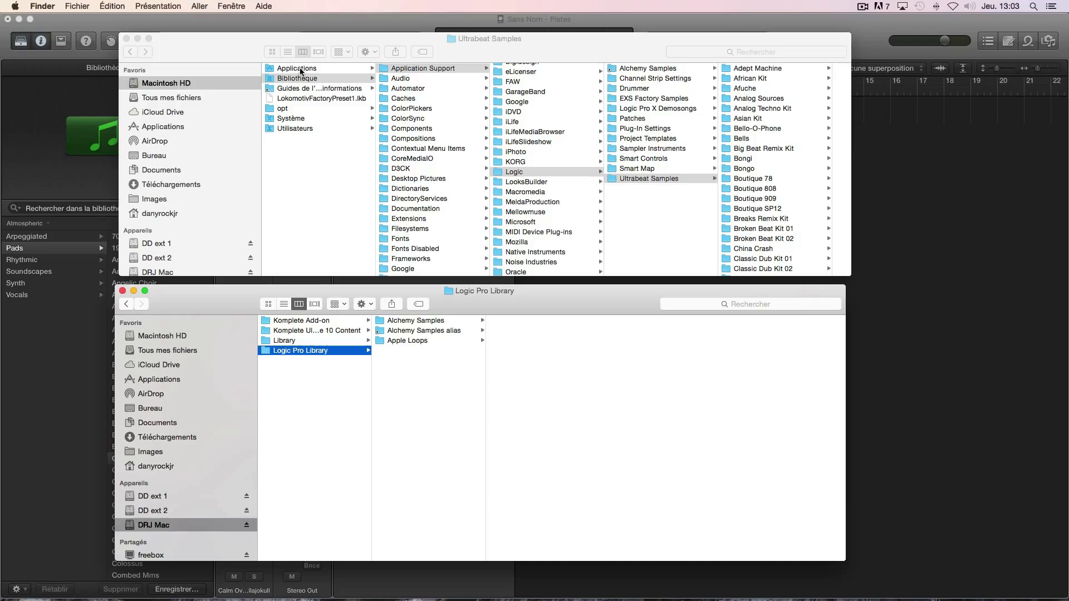
{"action": "left_click", "coordinate": [384, 82]}
{"action": "left_click", "coordinate": [384, 81]}
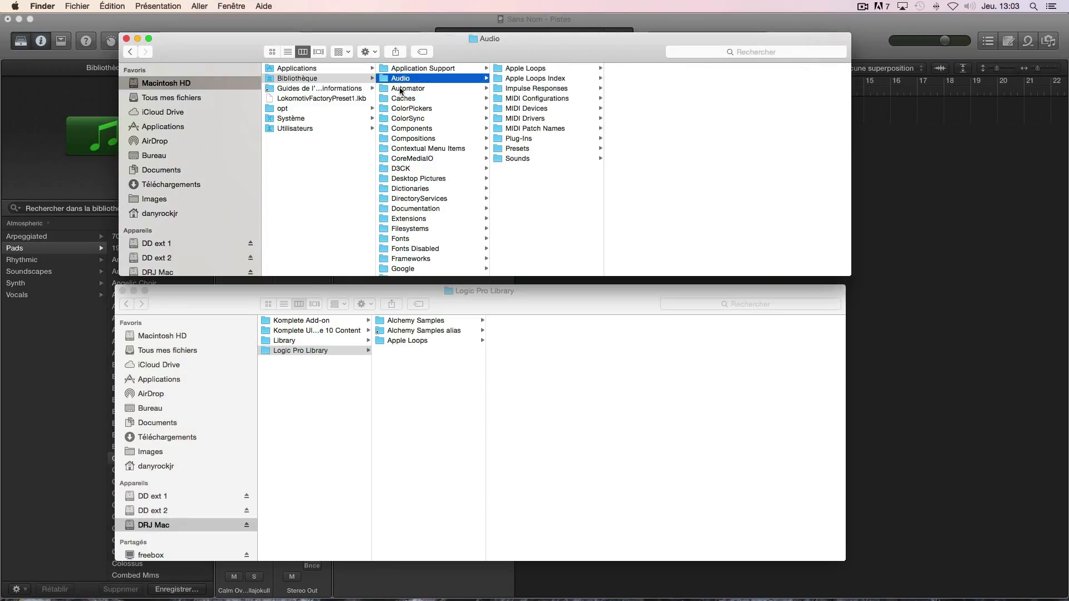
{"action": "left_click", "coordinate": [538, 70]}
{"action": "left_click", "coordinate": [633, 68]}
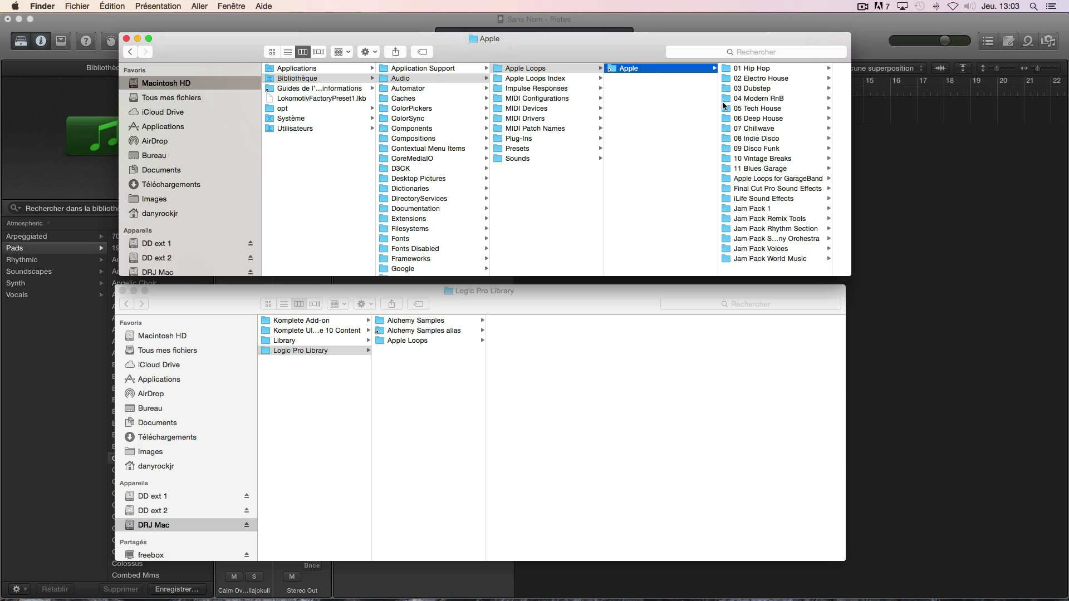
{"action": "left_click", "coordinate": [138, 38]}
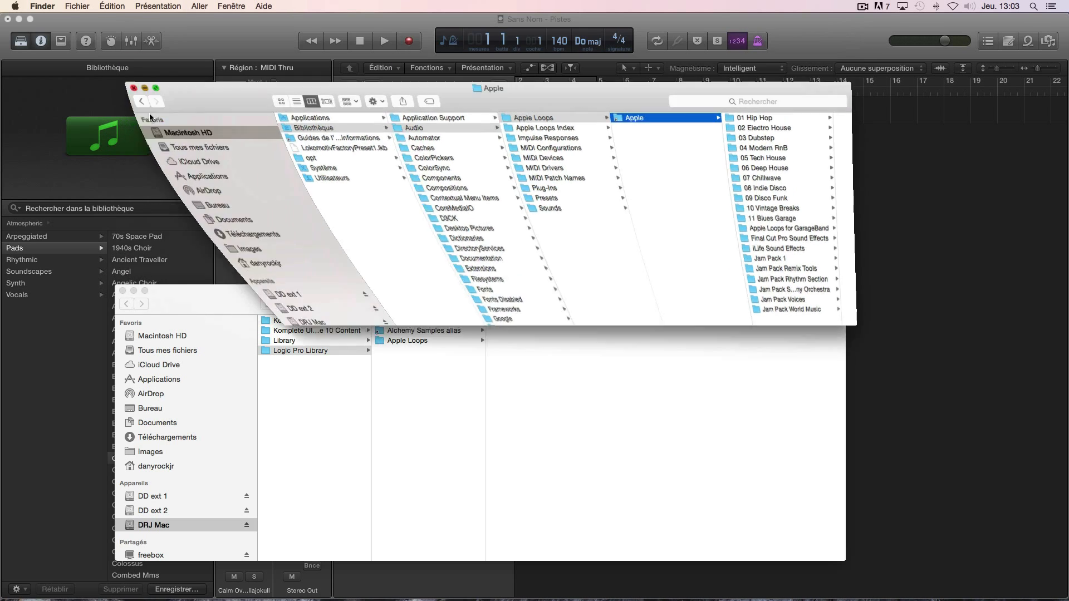
{"action": "left_click", "coordinate": [135, 291]}
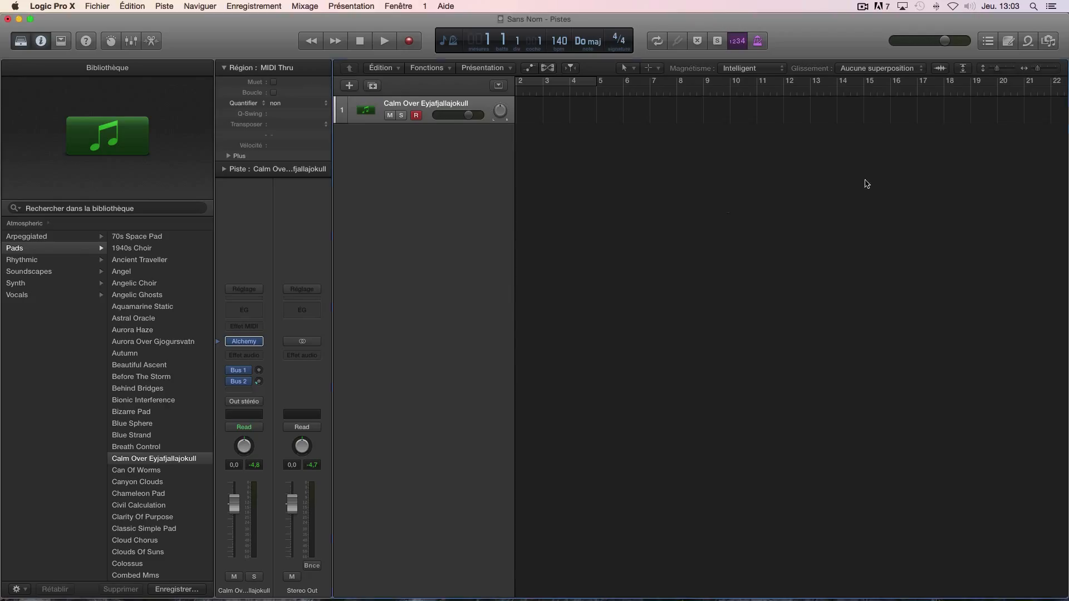
View the Apple Loops browser's collection list with its option to reindex all loops, dismiss the disk notification and close the browser
{"action": "left_click", "coordinate": [1028, 41]}
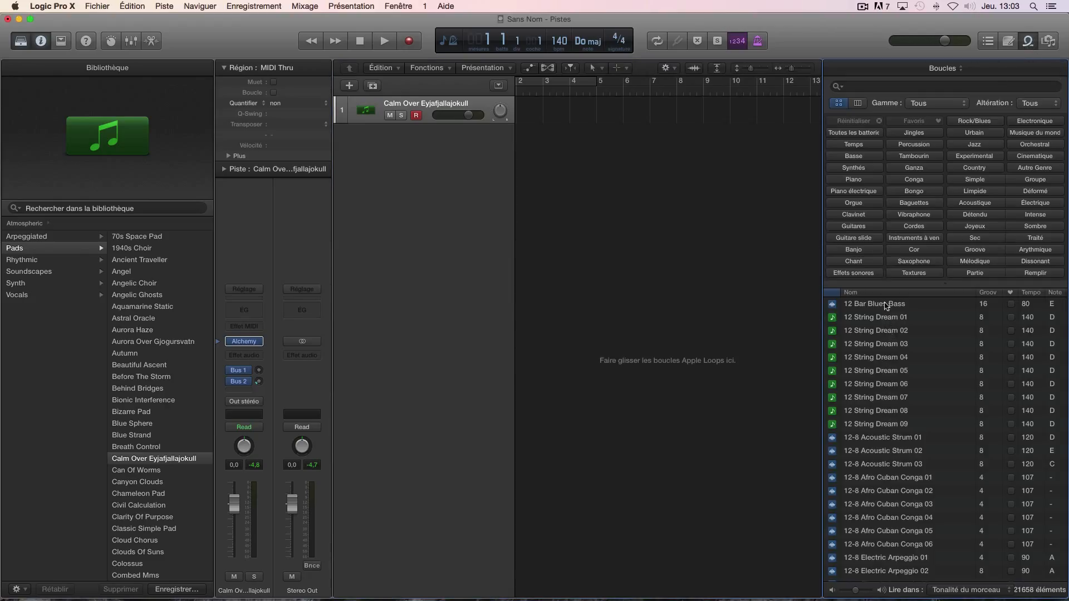
{"action": "left_click", "coordinate": [943, 68]}
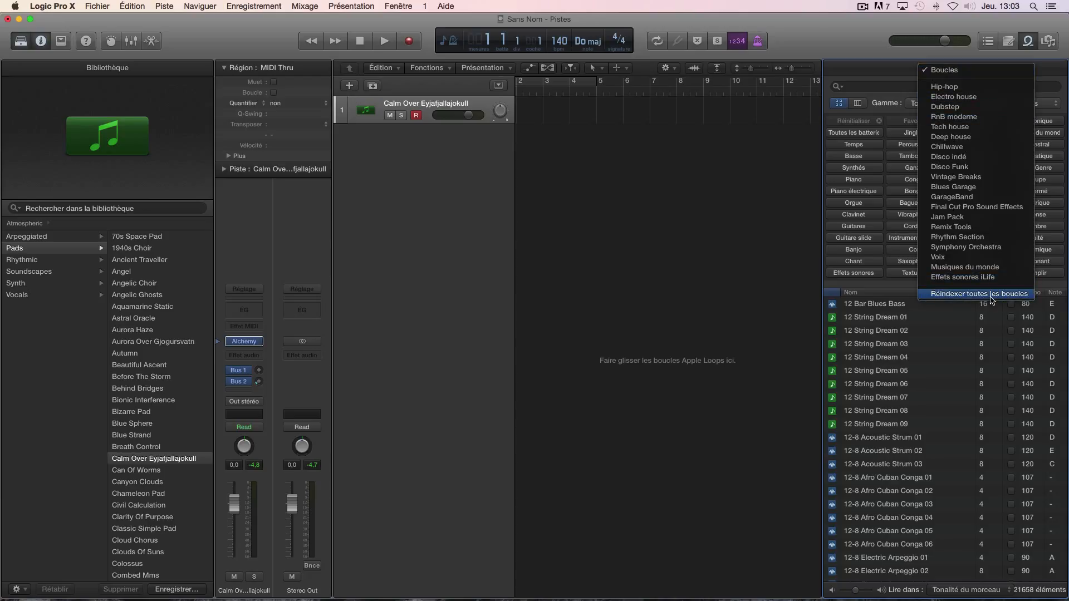
{"action": "left_click", "coordinate": [747, 293]}
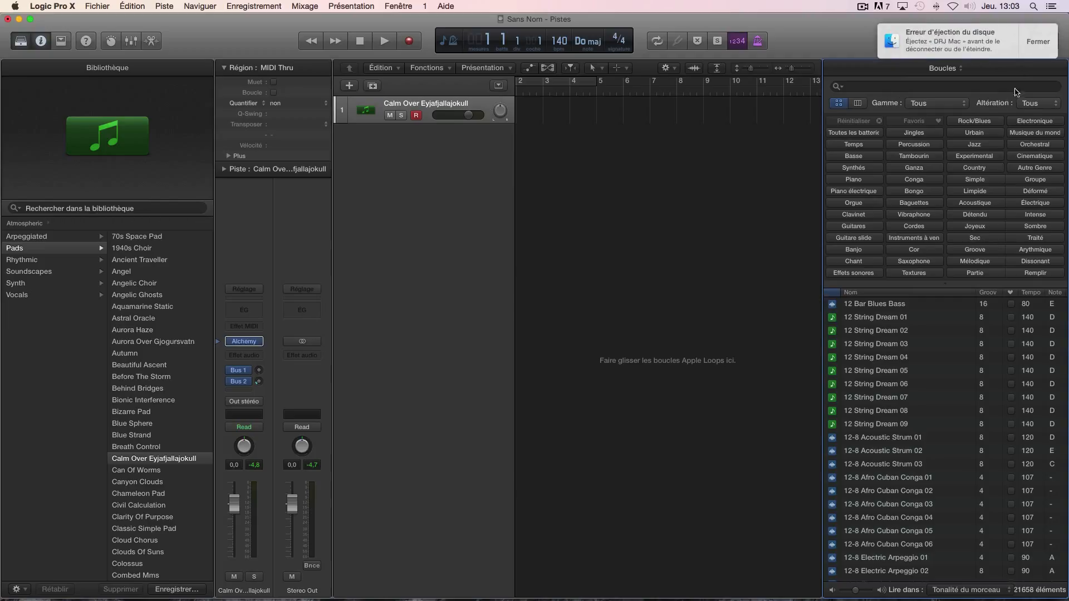
{"action": "left_click", "coordinate": [1033, 39]}
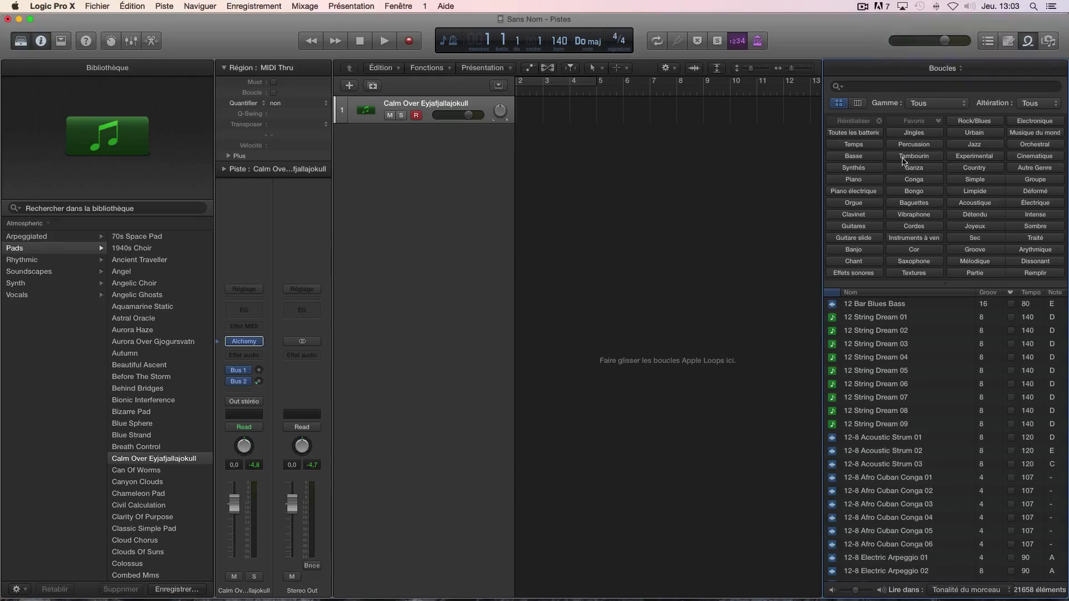
{"action": "left_click", "coordinate": [1028, 42]}
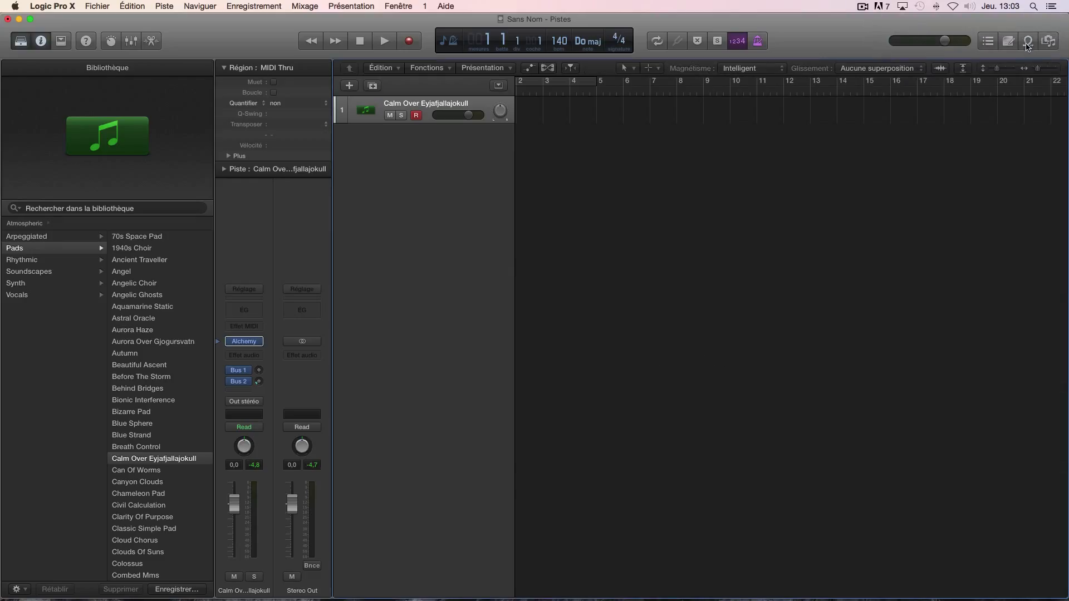
Reopen the Apple Loops browser and try to preview 12 Bar Blues Bass, 12 String Dream 01 and 12 String Dream 02
{"action": "left_click", "coordinate": [1028, 41]}
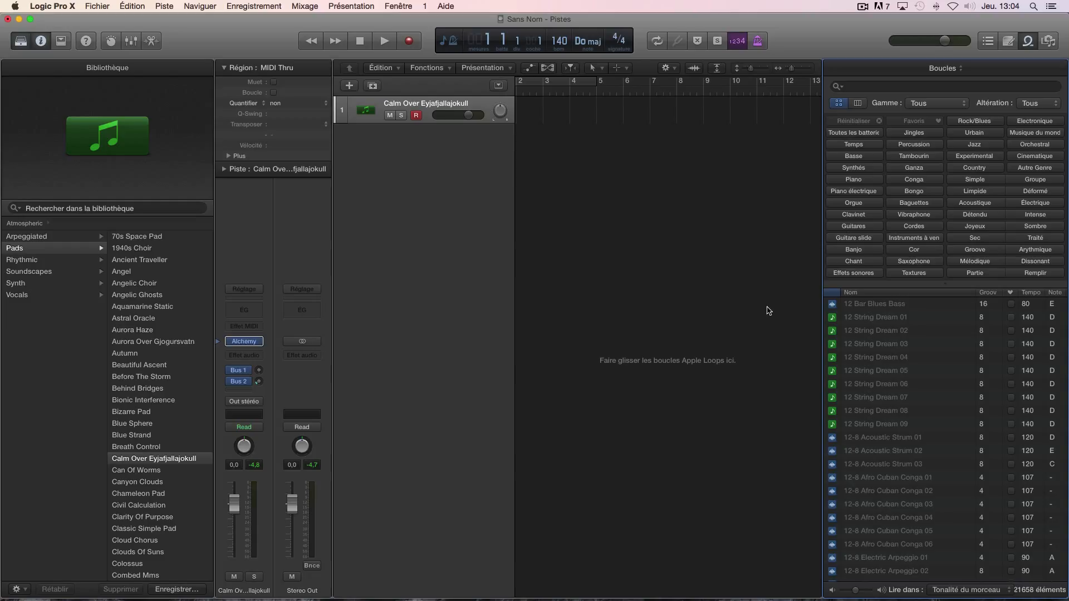
{"action": "left_click", "coordinate": [867, 308]}
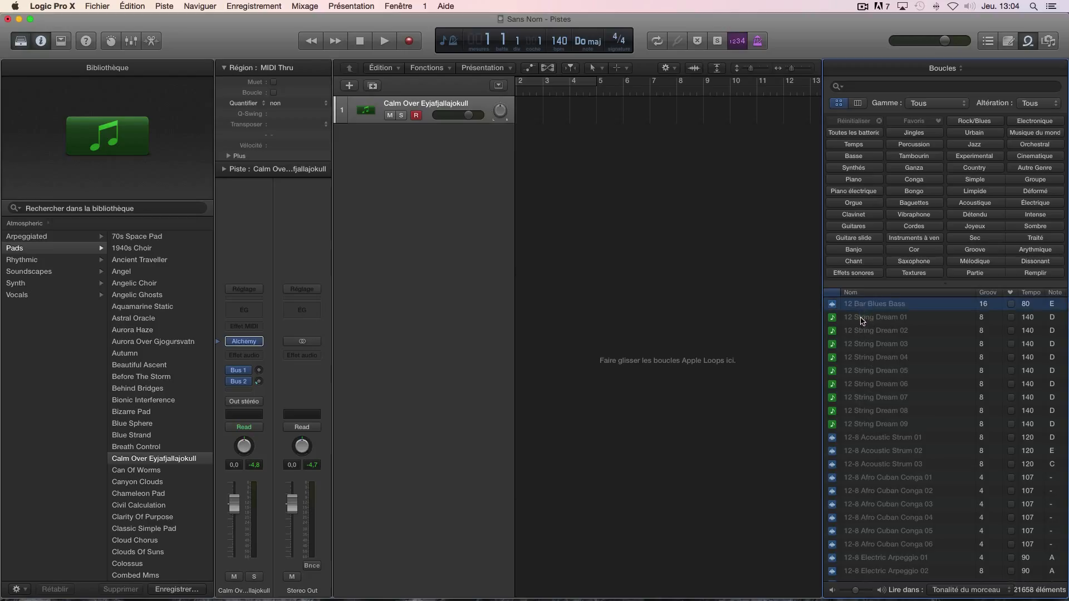
{"action": "left_click", "coordinate": [864, 320]}
{"action": "left_click", "coordinate": [865, 333]}
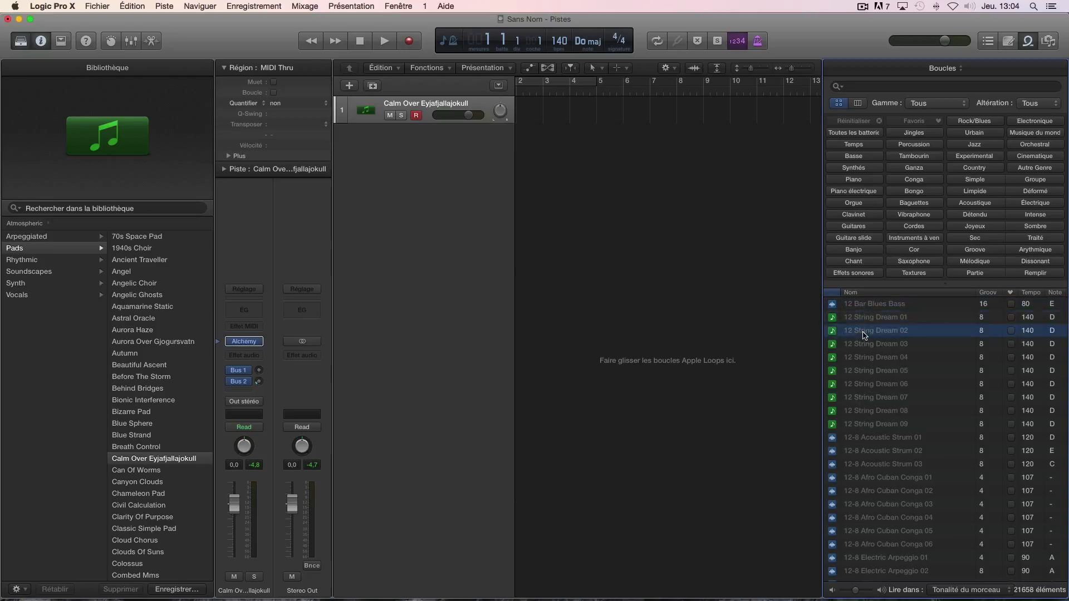
Refresh the Apple Loops browser by closing and reopening it, preview 12 Bar Blues Bass and 12 String Dream 01, and stop playback
{"action": "left_click", "coordinate": [1028, 43]}
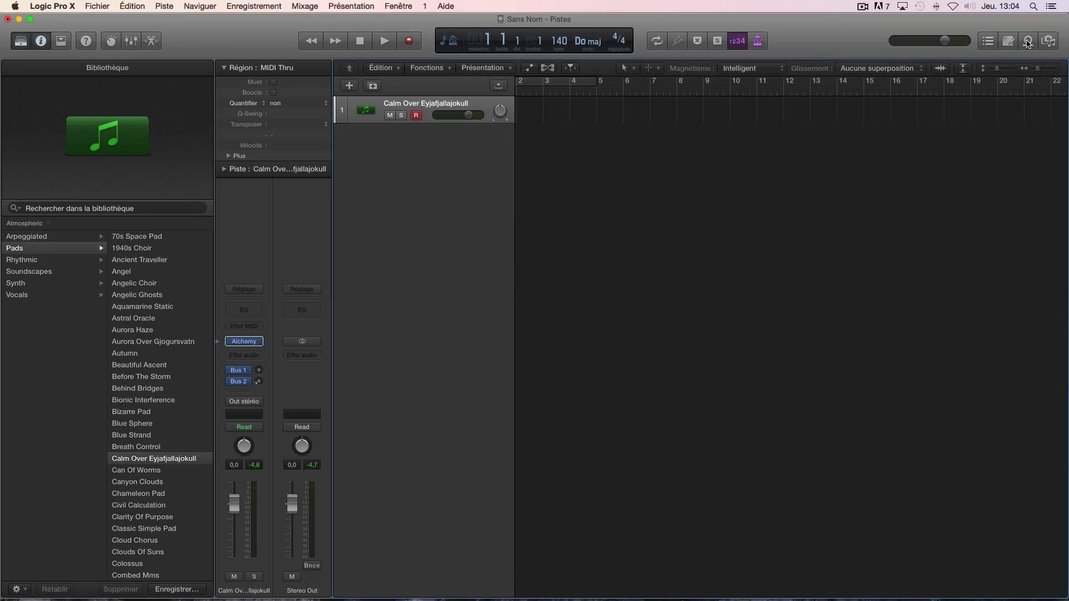
{"action": "left_click", "coordinate": [1028, 42]}
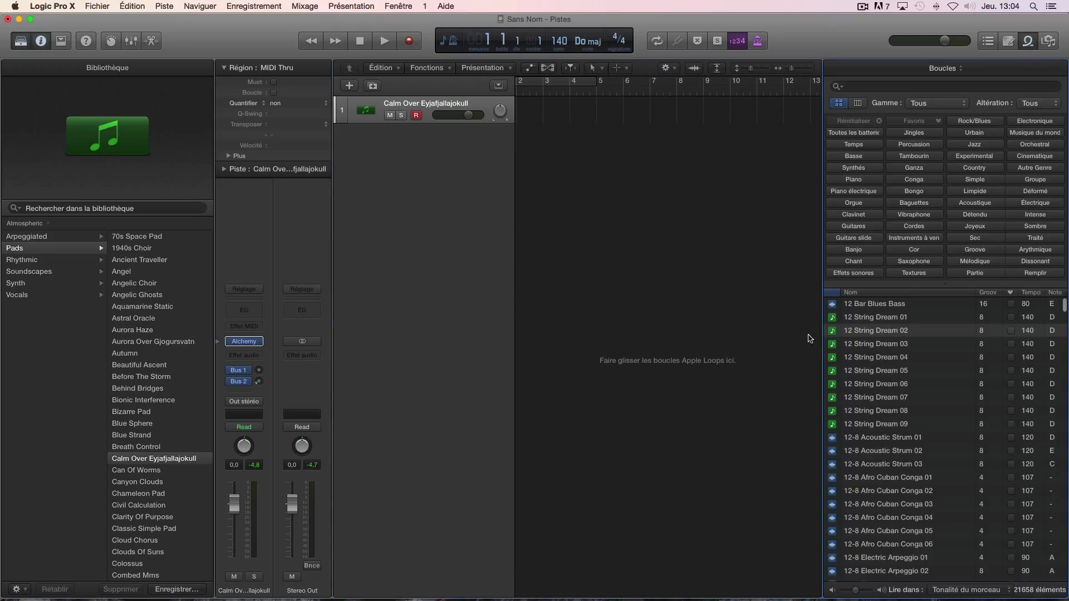
{"action": "left_click", "coordinate": [847, 307]}
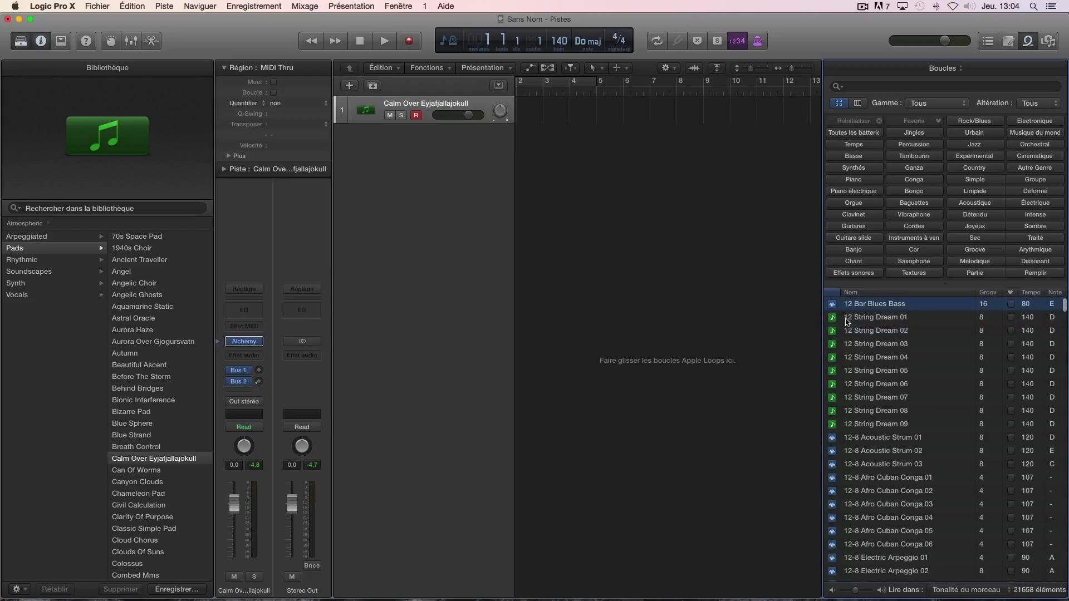
{"action": "left_click", "coordinate": [835, 322]}
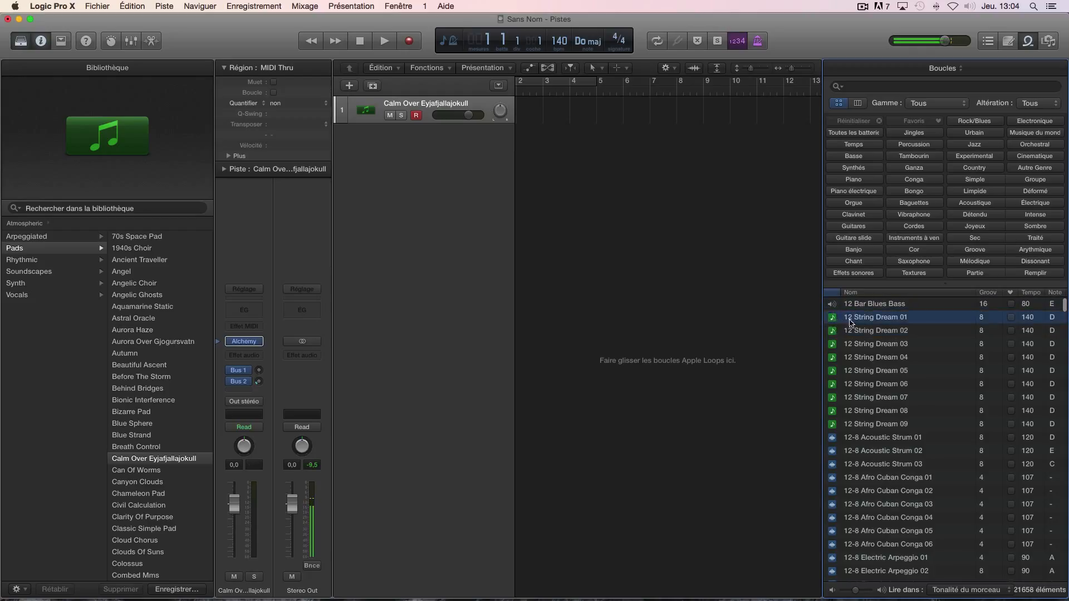
{"action": "left_click", "coordinate": [832, 318]}
{"action": "left_click", "coordinate": [679, 258]}
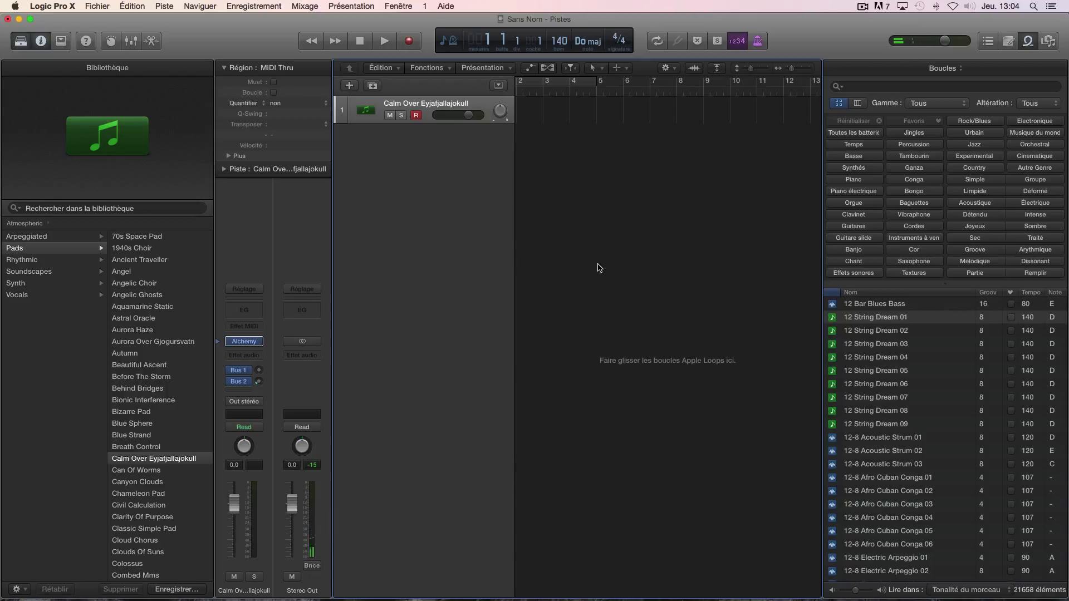